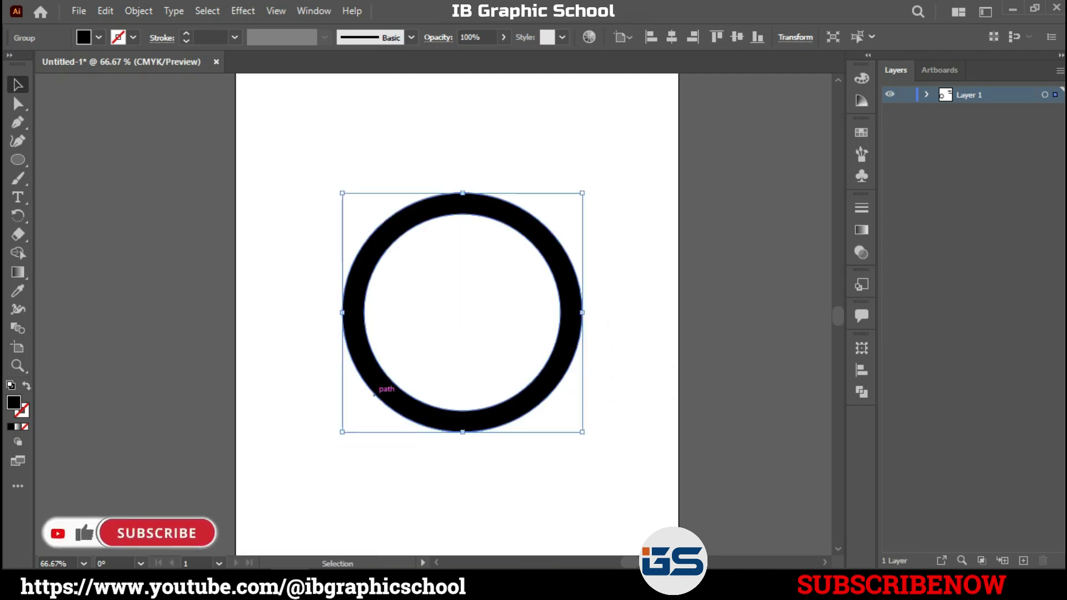
Add the text "CR" in black and enlarge it to about 208 pt, placed inside the ring
key(ctrl+shift+a)
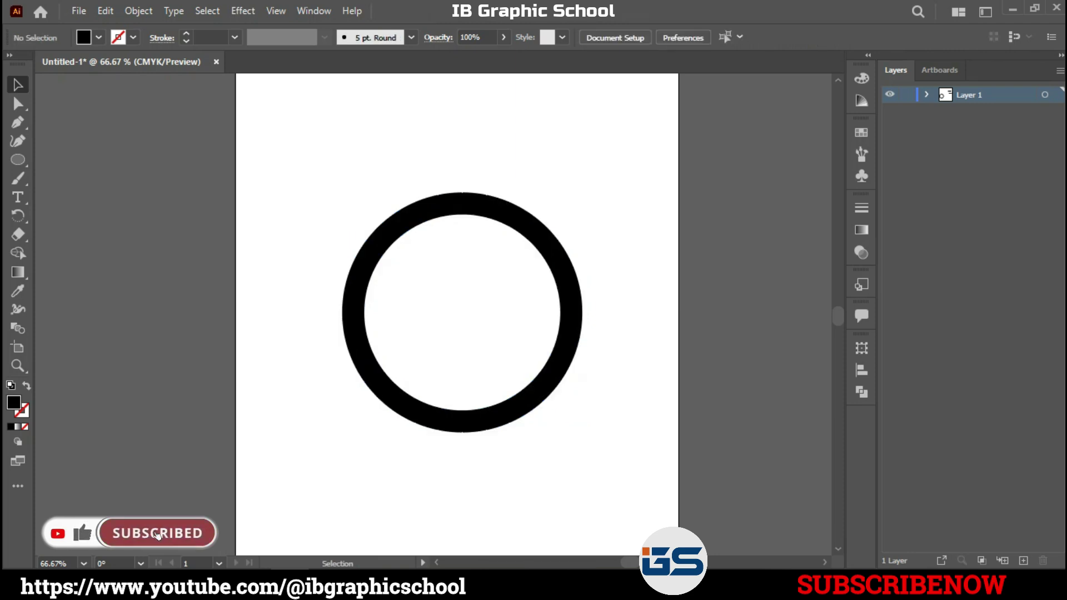
key(t)
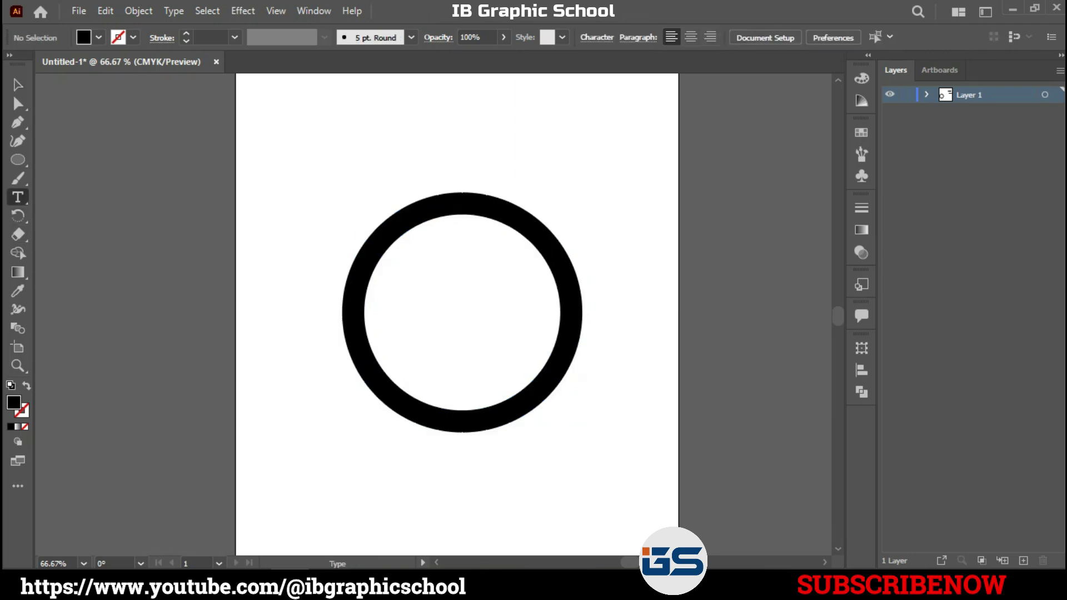
click(438, 475)
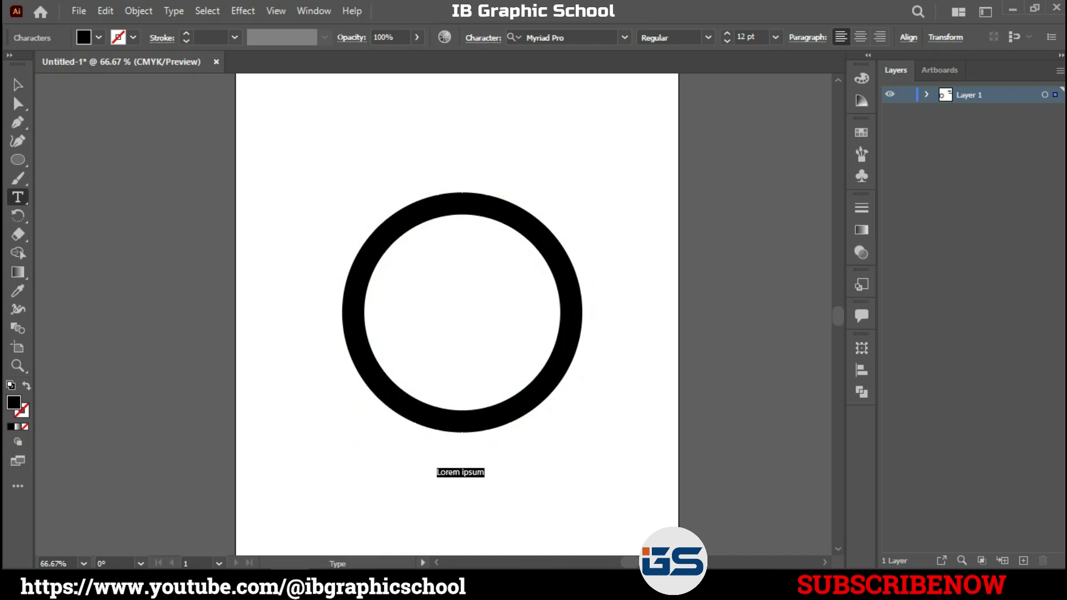
text(CR)
key(Escape)
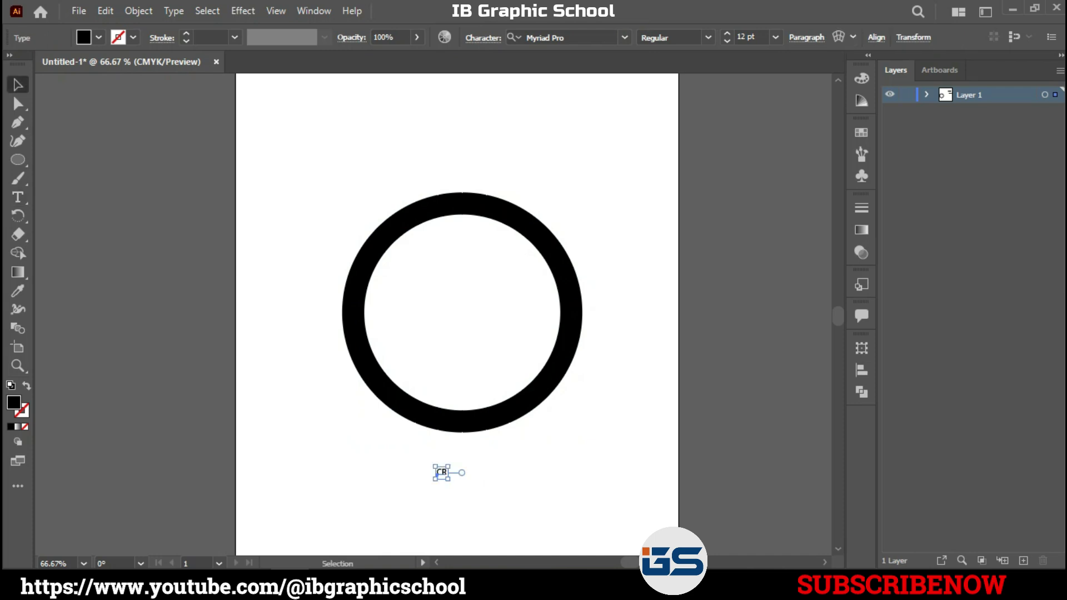
drag(448, 466, 606, 313)
drag(578, 409, 518, 348)
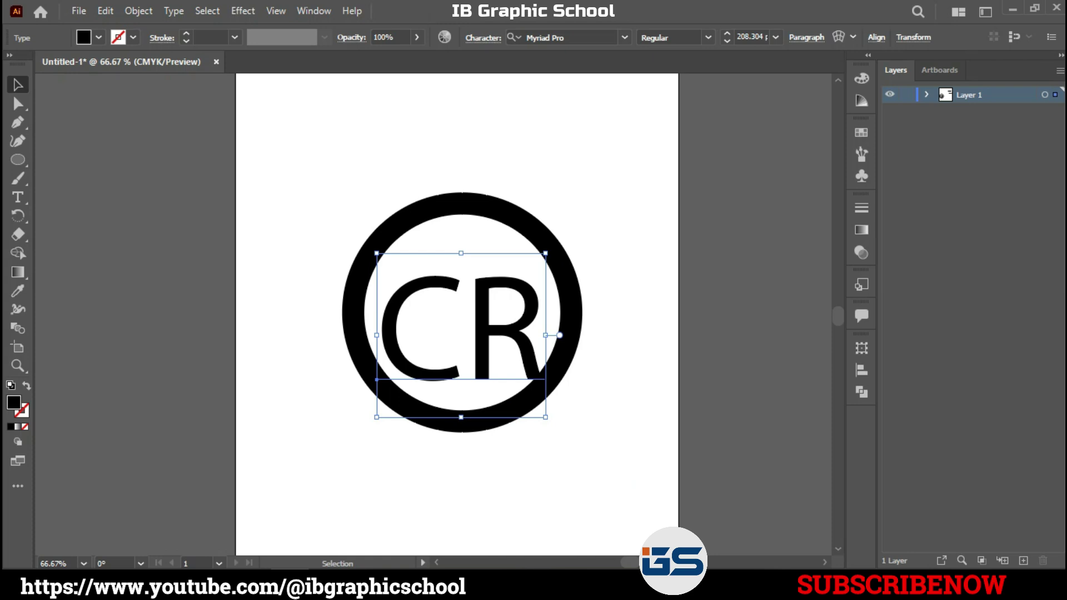
Set the CR text's font to Nikosh and shift the text slightly up and left within the ring
click(625, 37)
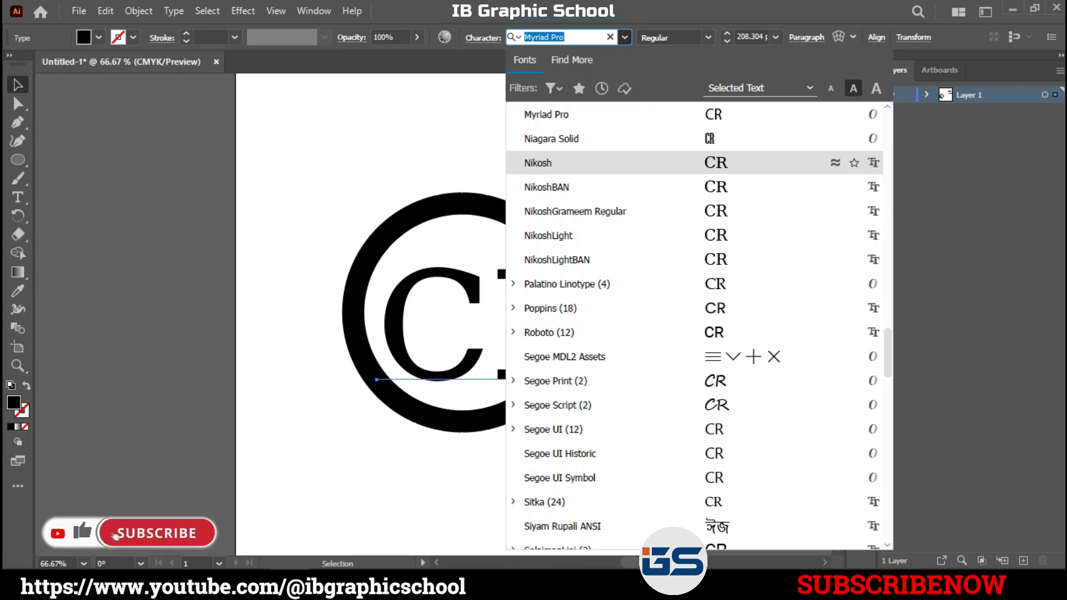
click(538, 162)
drag(539, 330, 521, 321)
Convert the CR text to outlines and ungroup the two letters
right_click(495, 222)
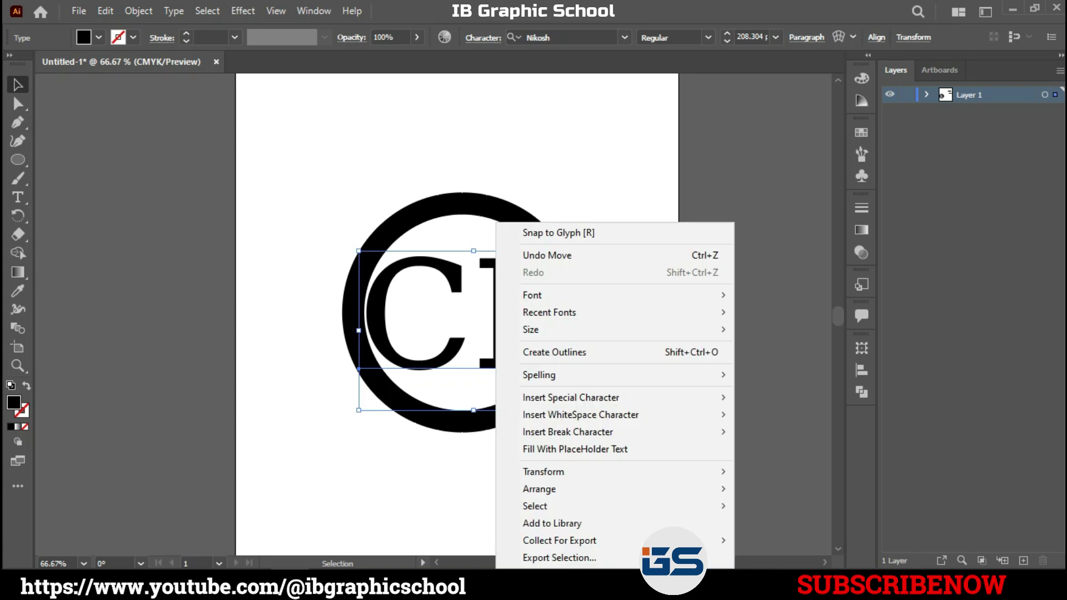
click(554, 352)
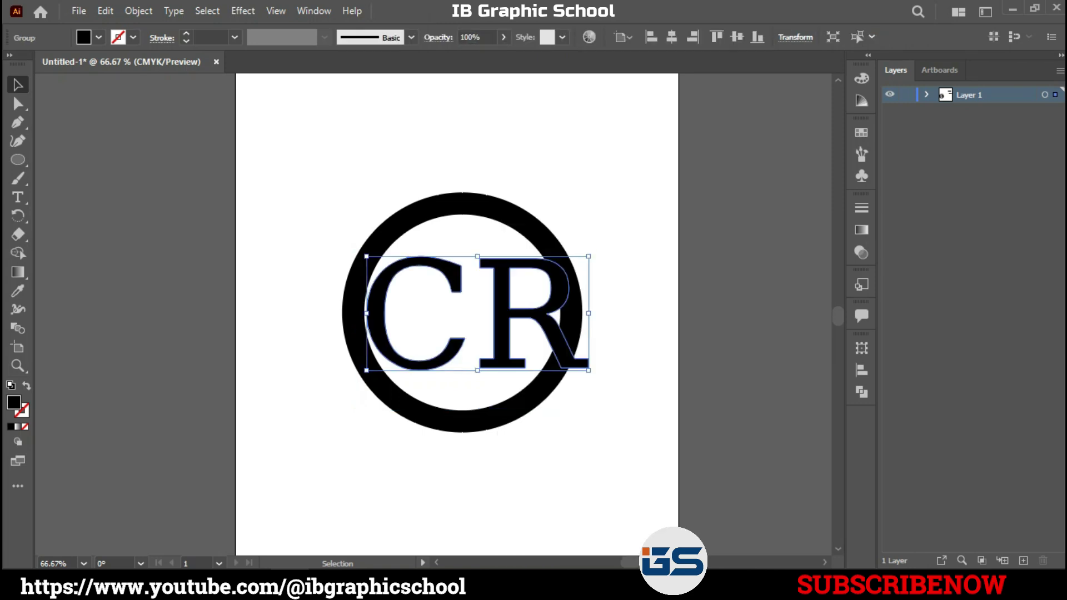
right_click(509, 300)
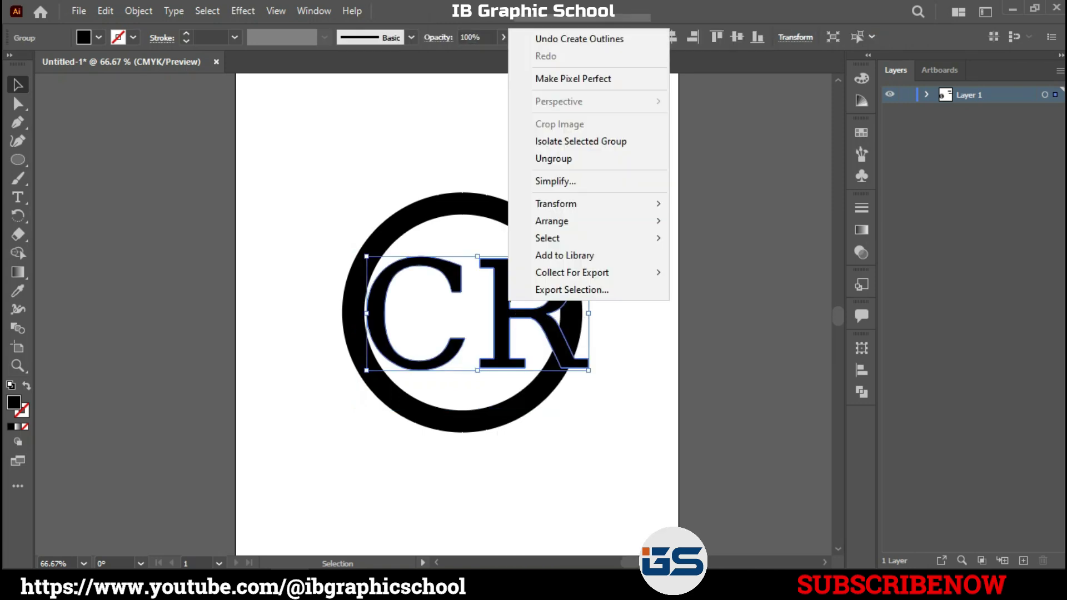
click(553, 159)
key(ctrl+shift+a)
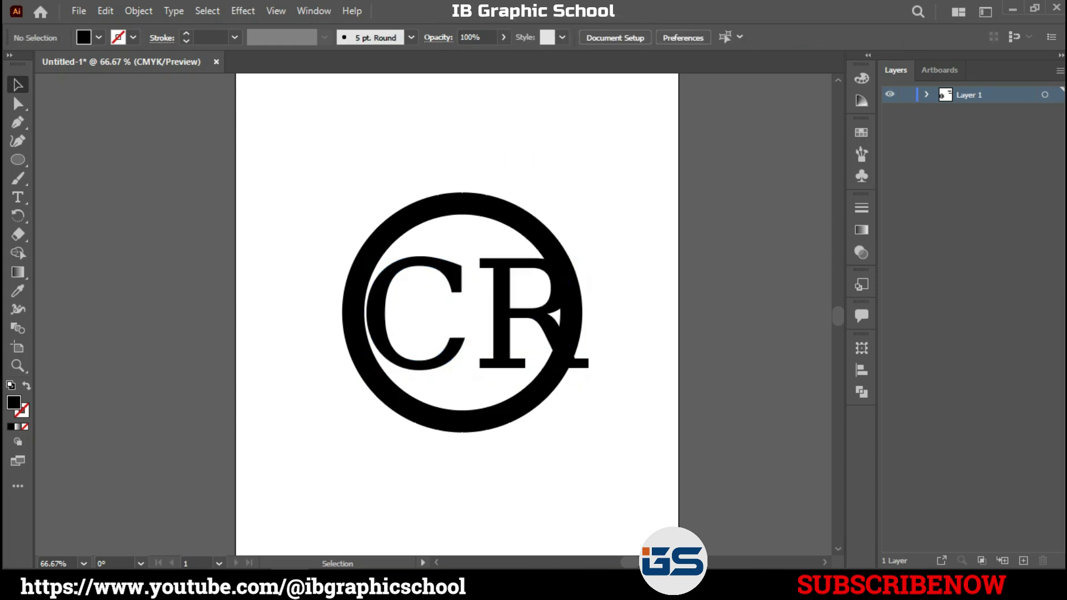
Scale down the C and R separately and stagger them inside the ring, with the R overlapping the C's lower end
drag(510, 332, 550, 420)
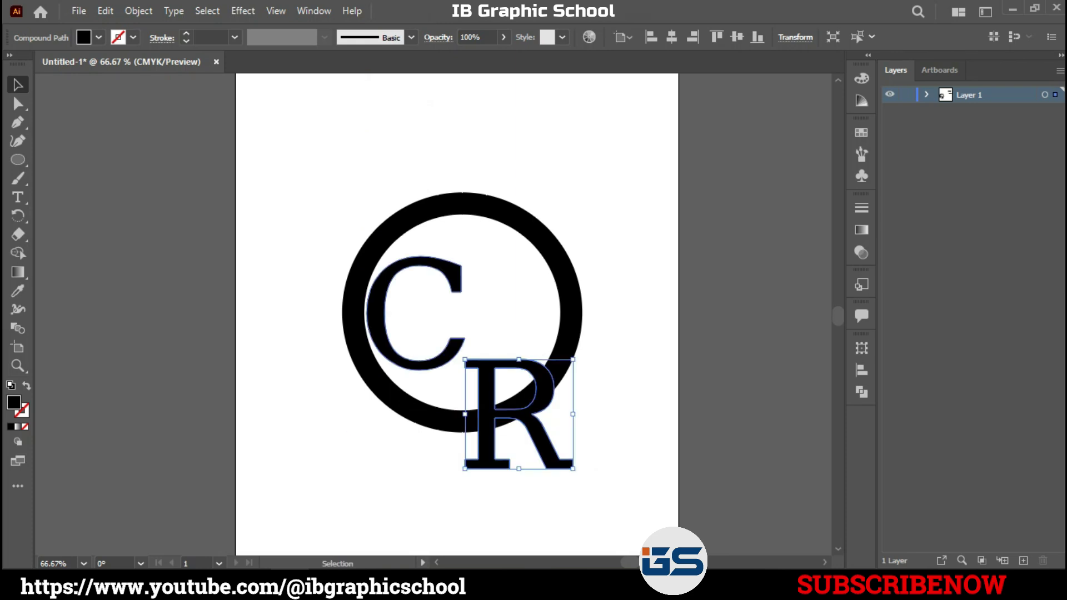
drag(389, 311, 317, 231)
drag(505, 421, 458, 332)
drag(417, 273, 437, 292)
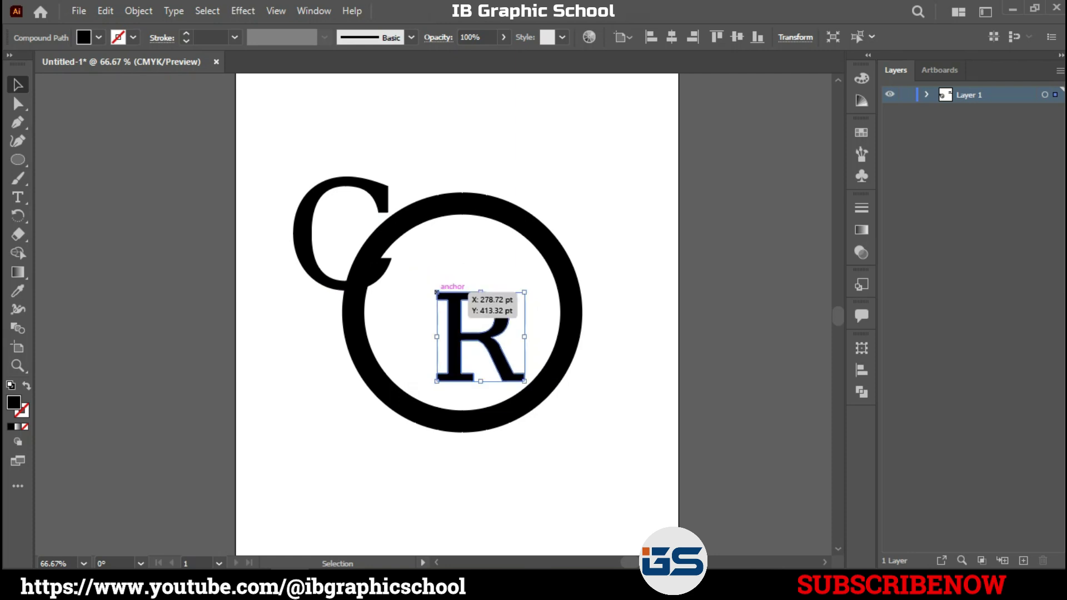
drag(342, 233, 437, 292)
drag(383, 220, 398, 239)
drag(441, 335, 467, 320)
Select the C and R together and combine them with the Pathfinder Merge operation
click(422, 350)
click(422, 350)
click(454, 350)
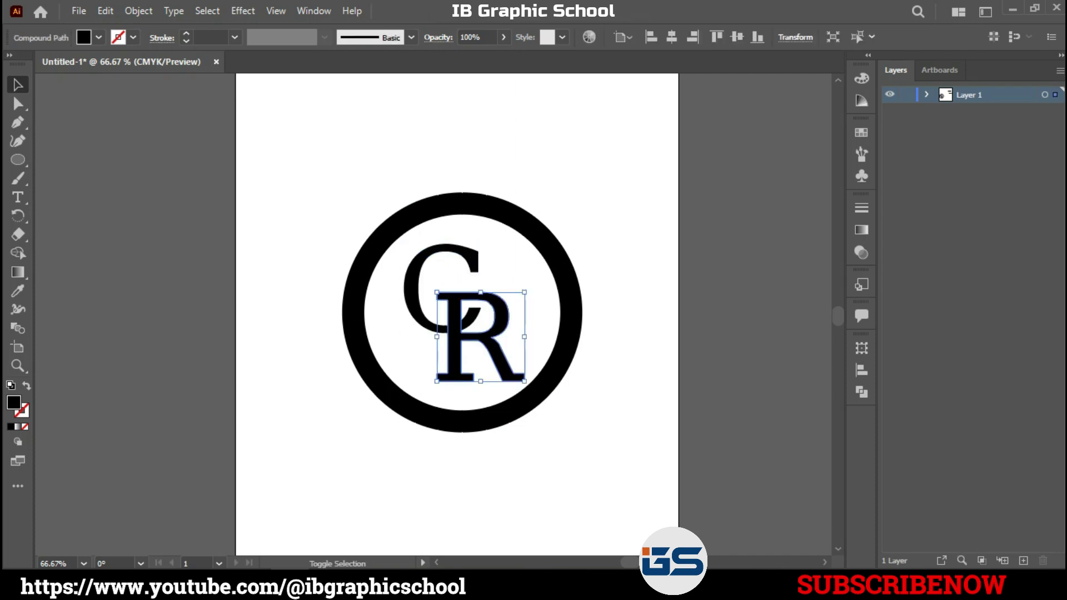
shift+click(434, 307)
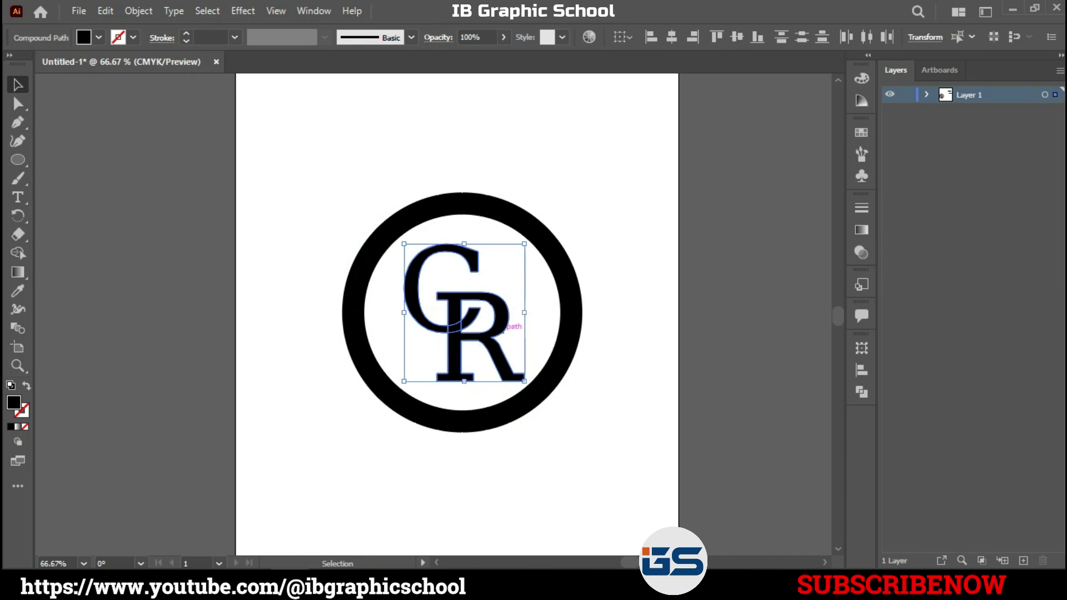
click(138, 11)
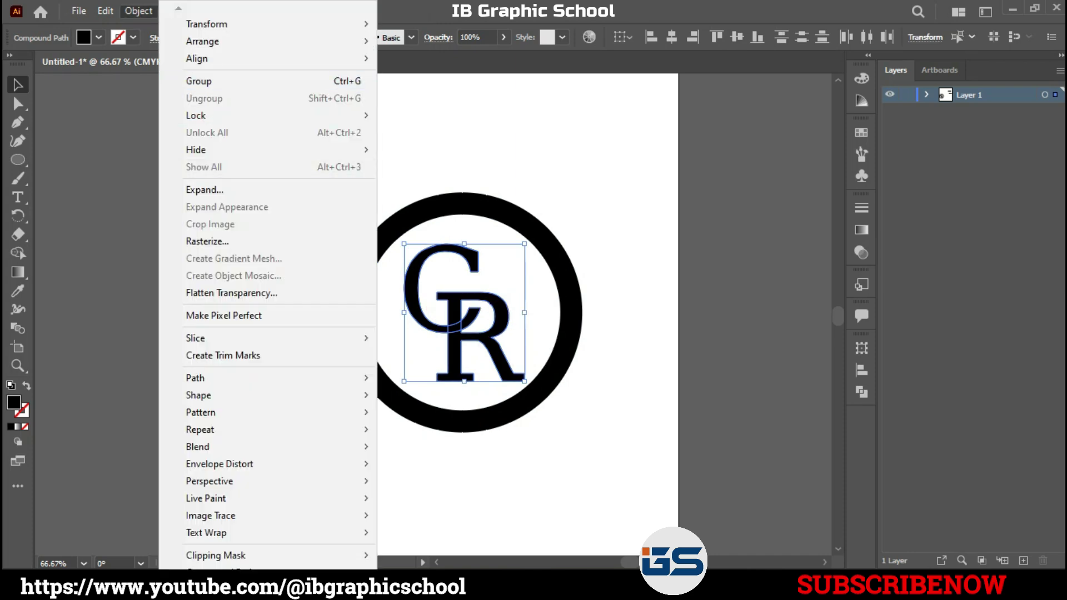
click(186, 190)
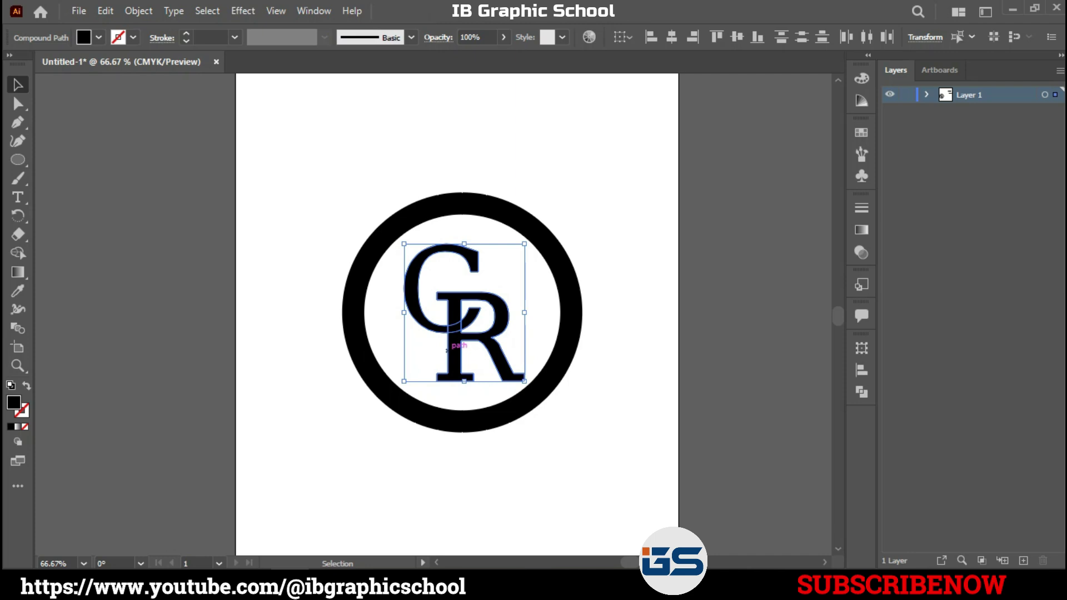
click(861, 392)
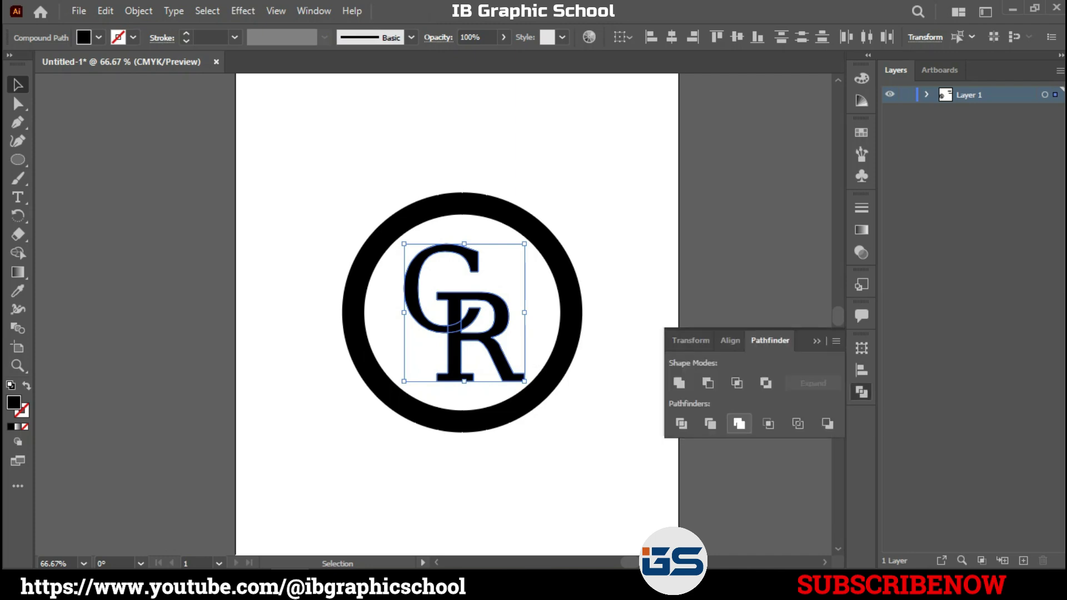
click(739, 423)
click(156, 532)
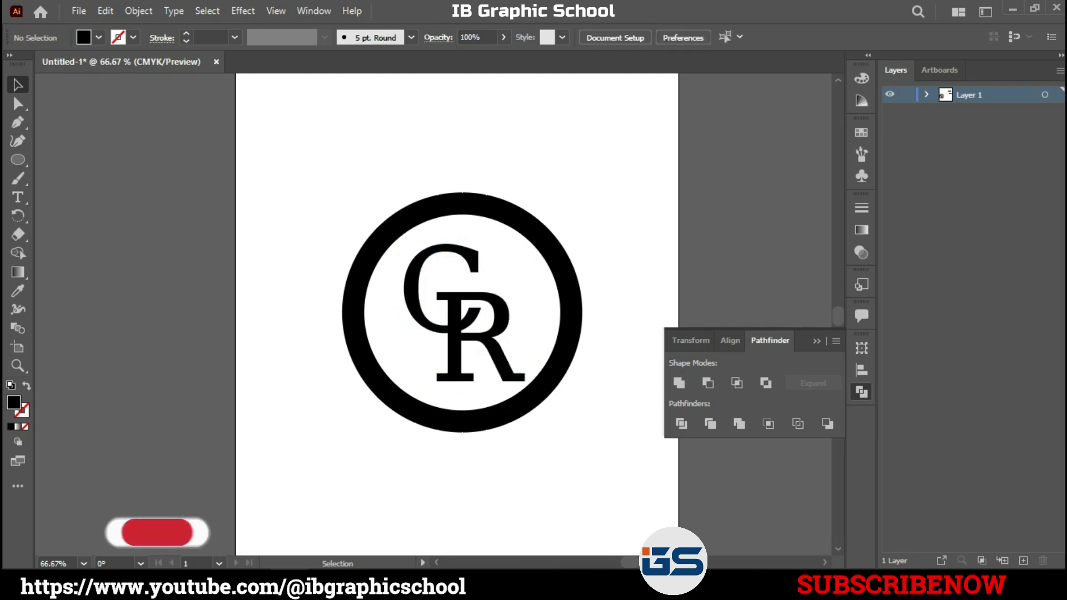
click(862, 391)
Align the merged CR monogram and the ring to each other's horizontal centre
click(457, 362)
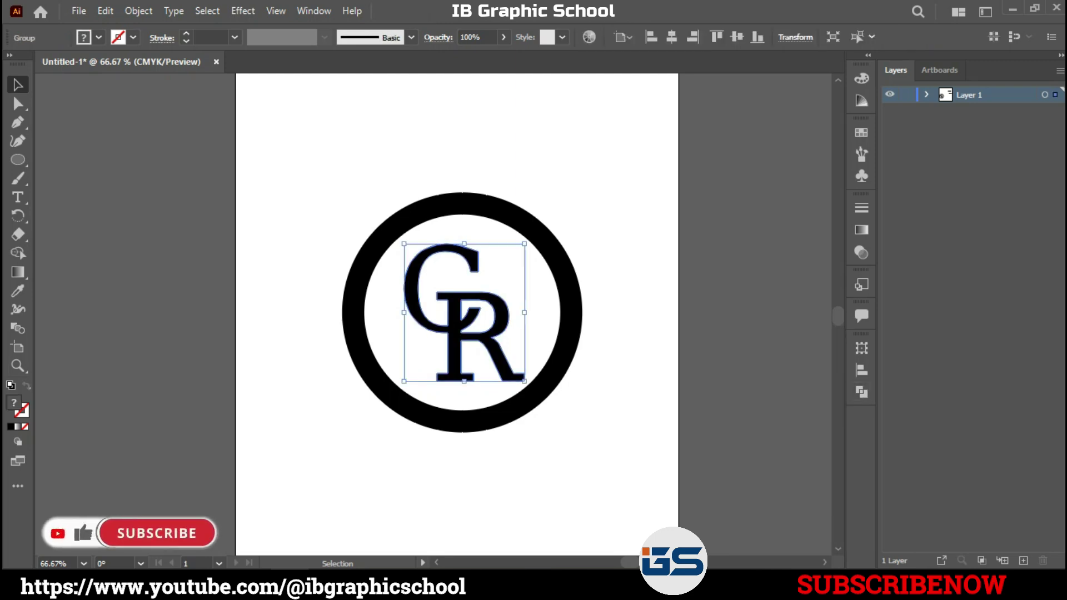
drag(279, 168, 614, 384)
click(671, 37)
key(shift+ctrl+a)
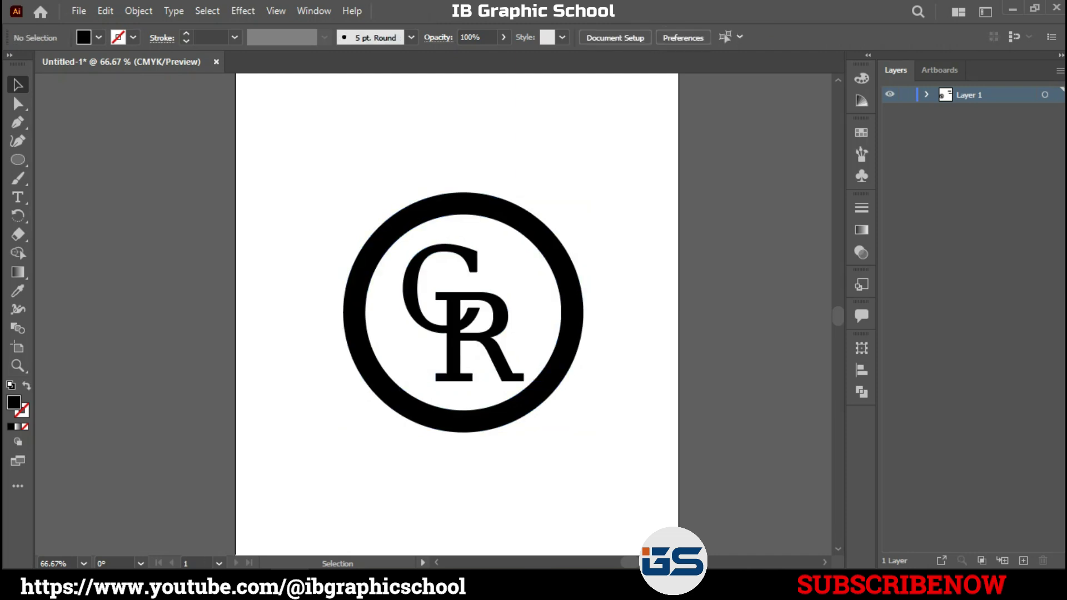
Add the text "FASHION" on the artboard above the ring
scroll(433, 314, right, 2)
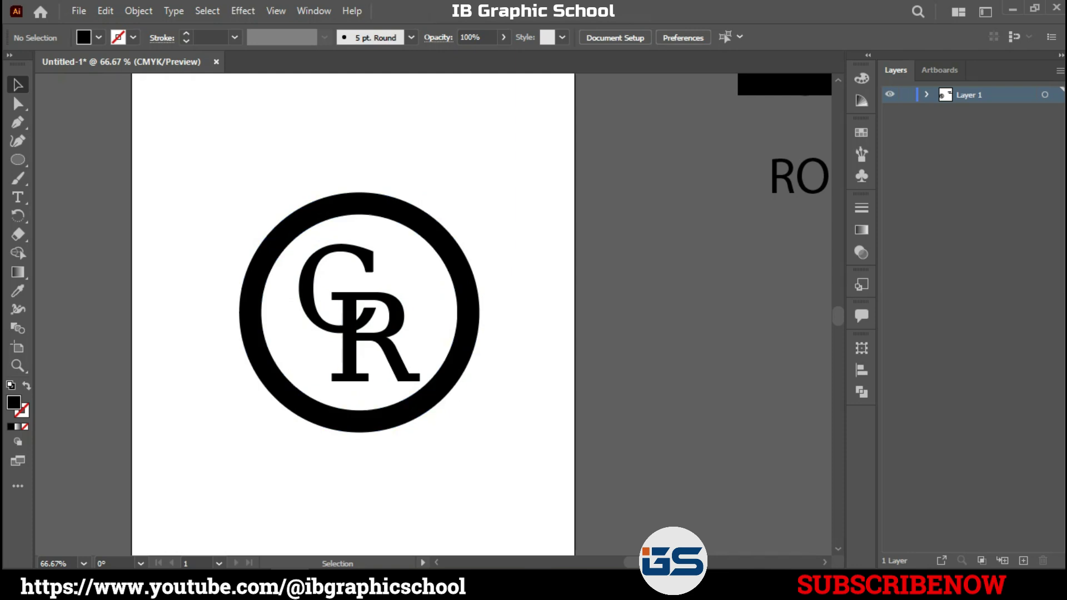
key(t)
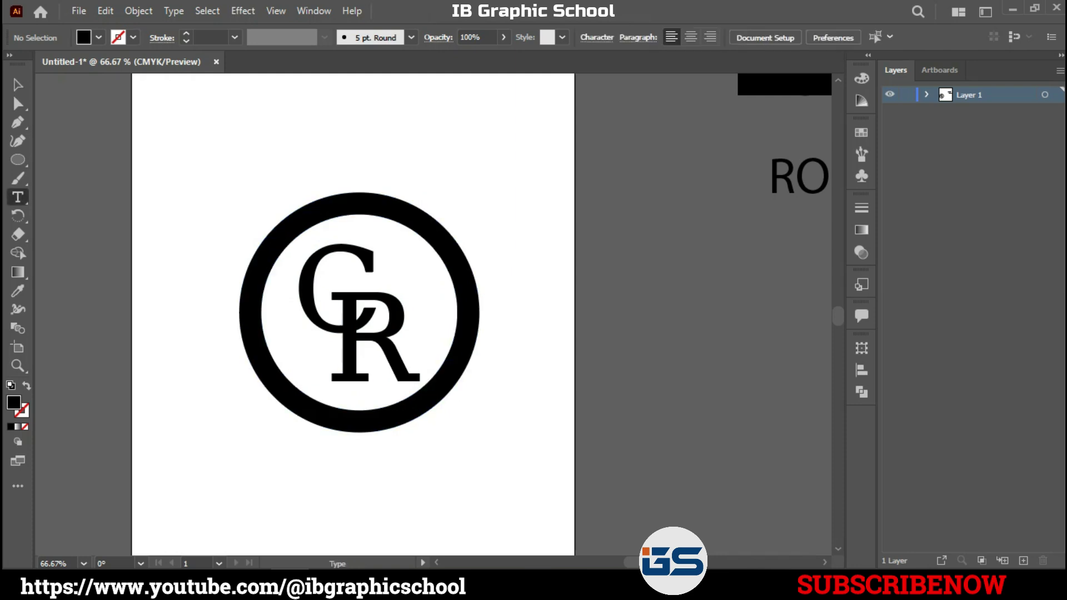
click(302, 137)
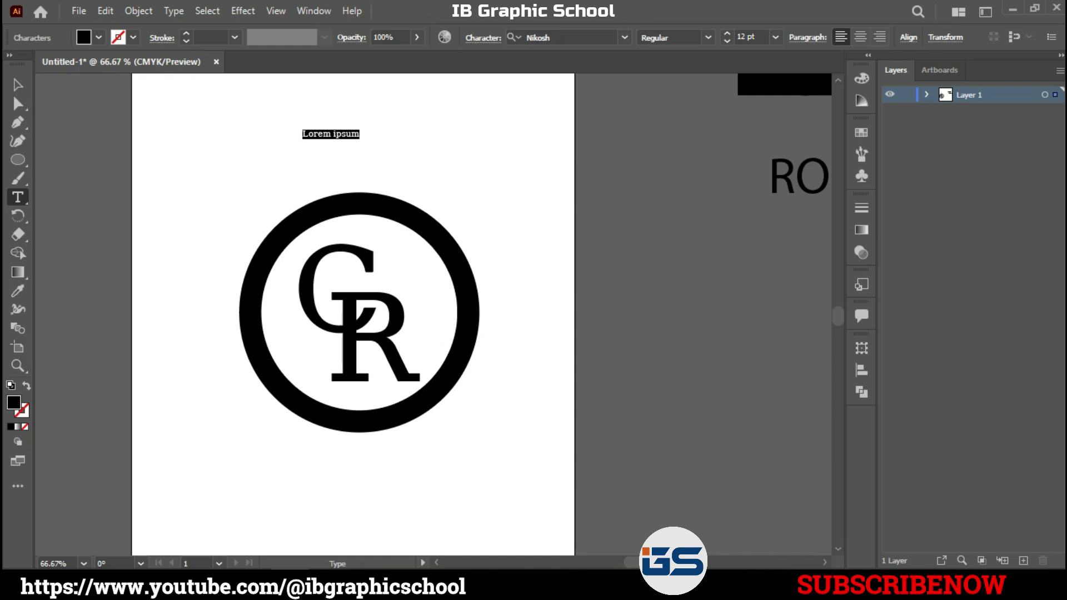
text(FASHION)
key(Escape)
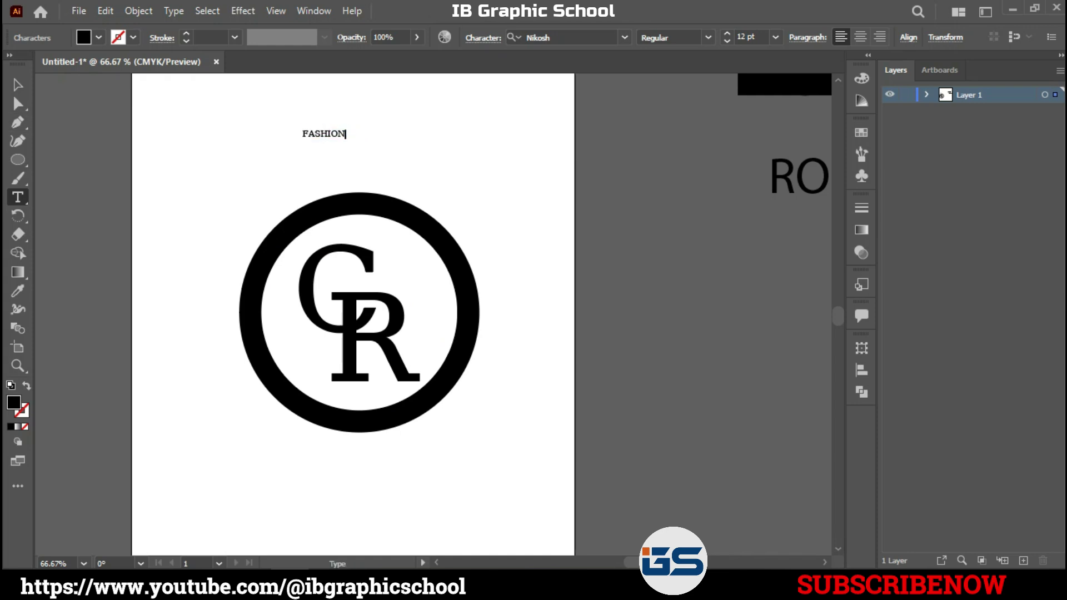
key(Escape)
Enlarge the FASHION text to about 28.57 pt and place it just above the ring's top edge
drag(346, 141, 412, 158)
scroll(481, 369, up, 2)
drag(389, 266, 603, 479)
drag(435, 76, 448, 173)
Select all characters of the FASHION text and fill them with yellow
key(t)
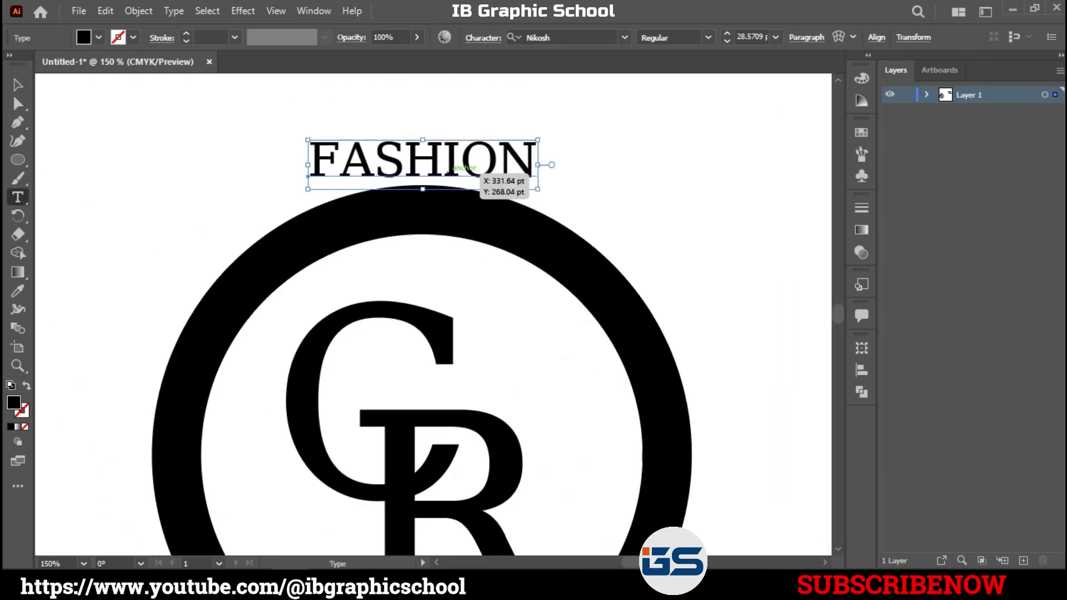
click(448, 173)
drag(309, 161, 537, 161)
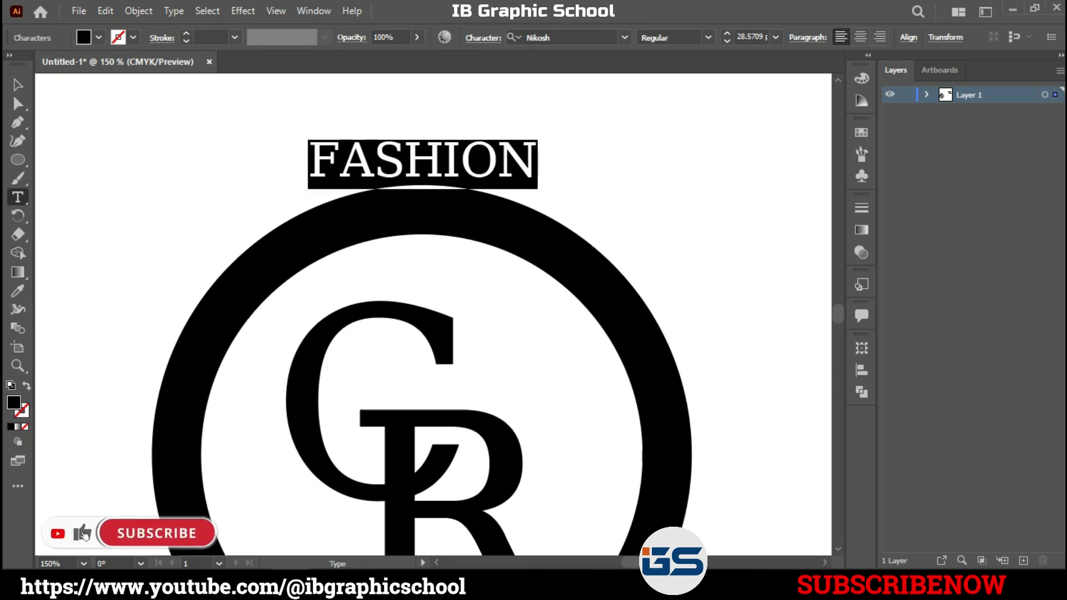
click(83, 37)
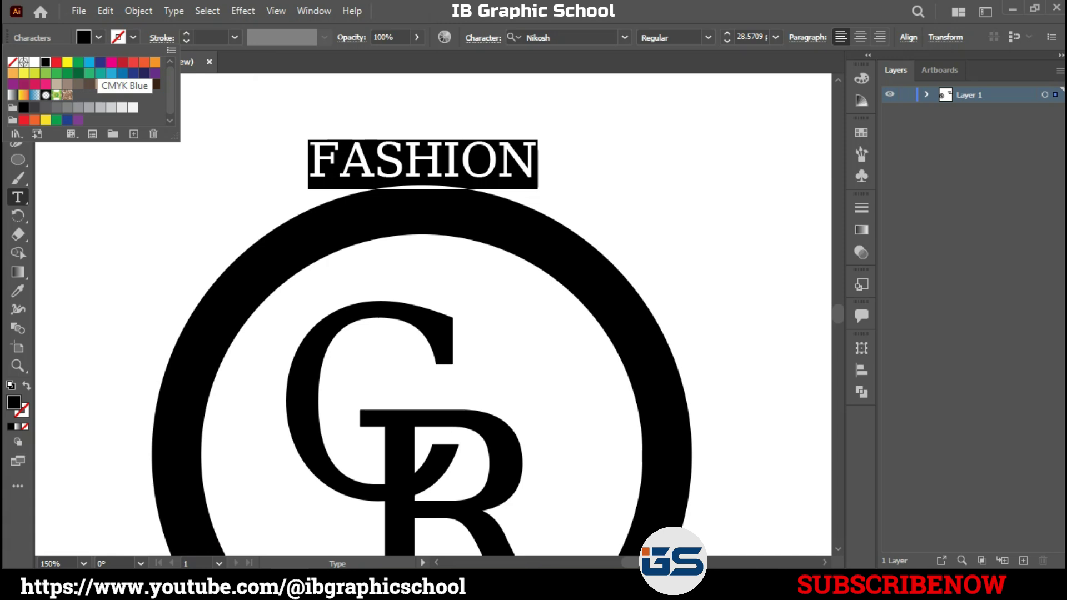
click(67, 62)
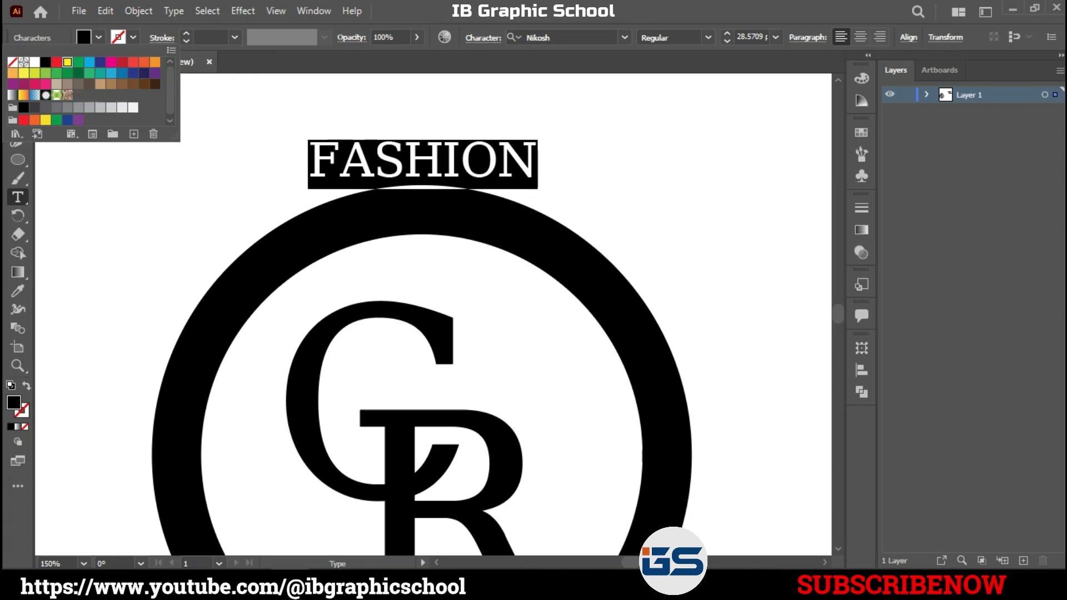
click(67, 62)
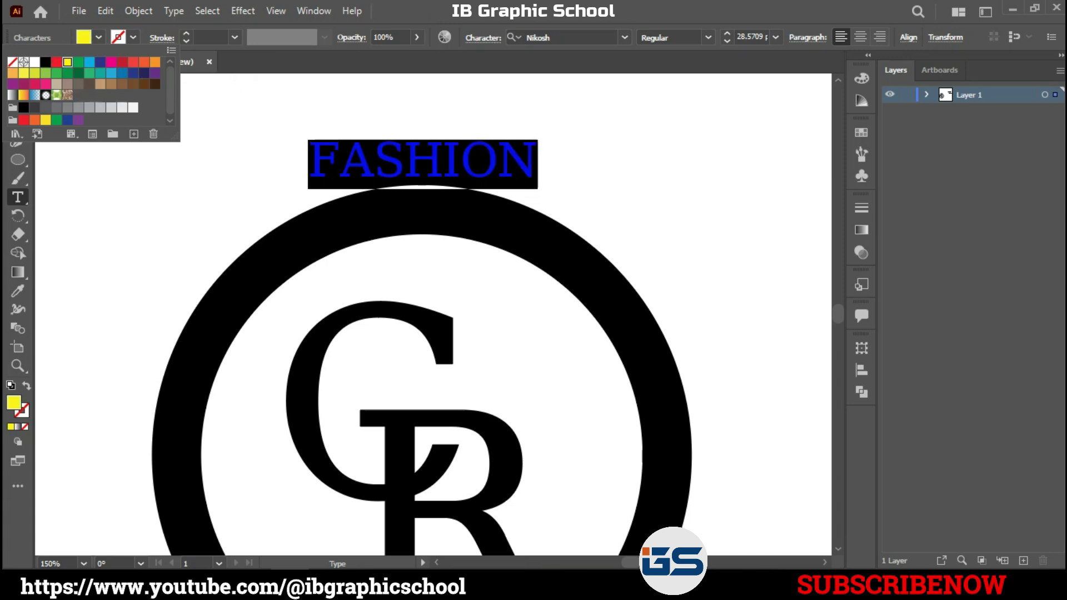
key(Escape)
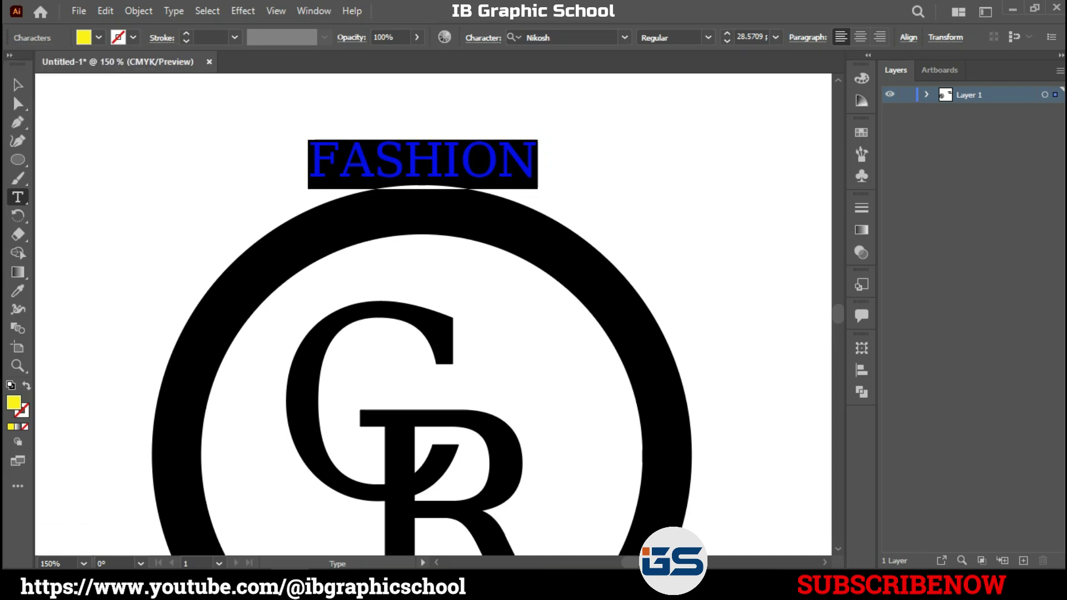
key(Escape)
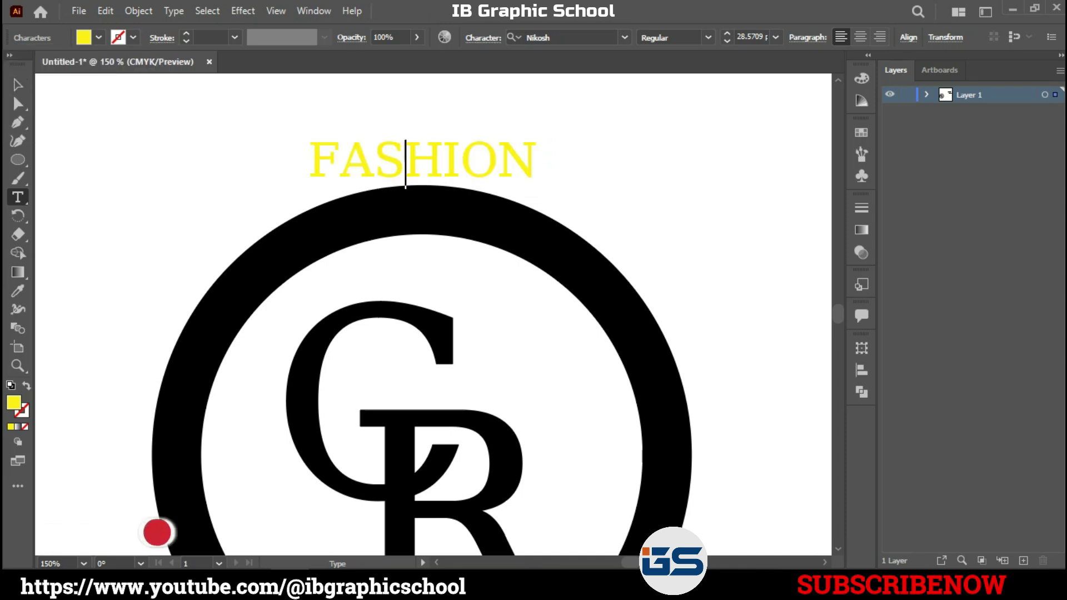
Set the FASHION text's font to Li Niladri Rongtuli Unicode
drag(309, 162, 538, 162)
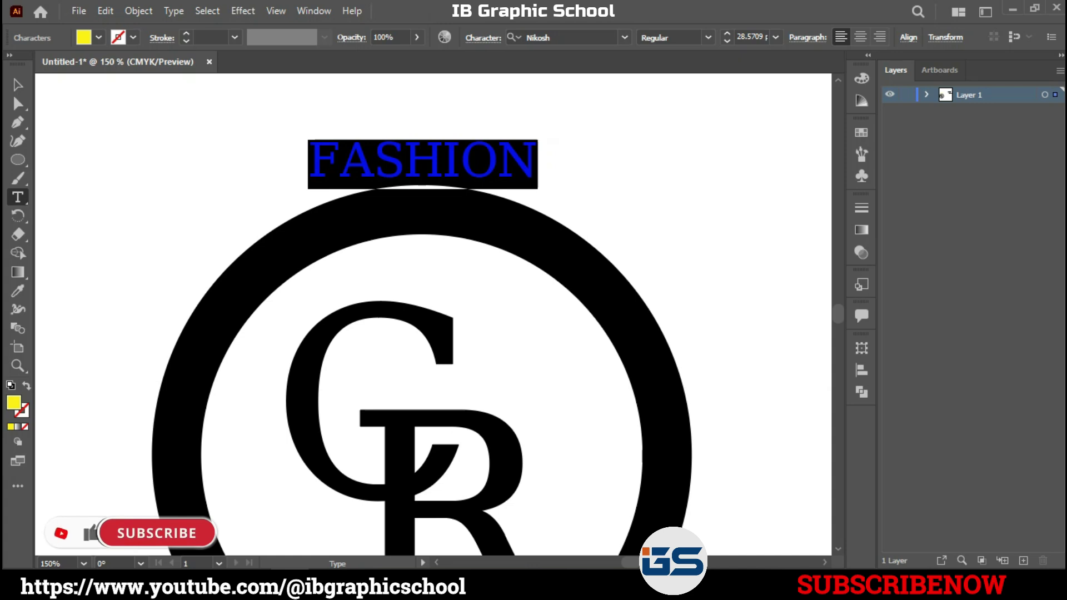
click(624, 37)
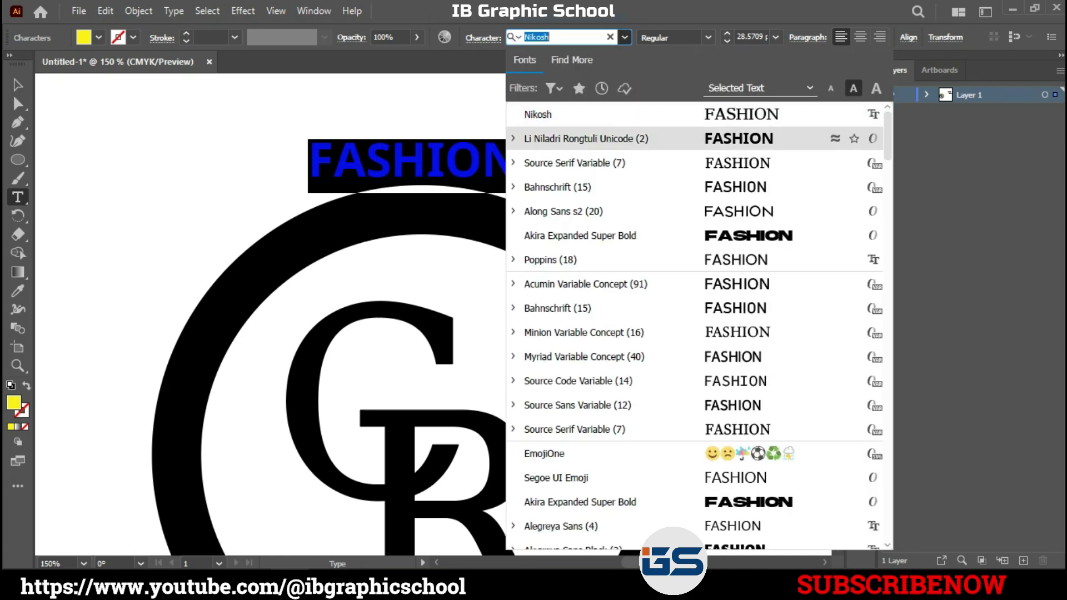
click(585, 139)
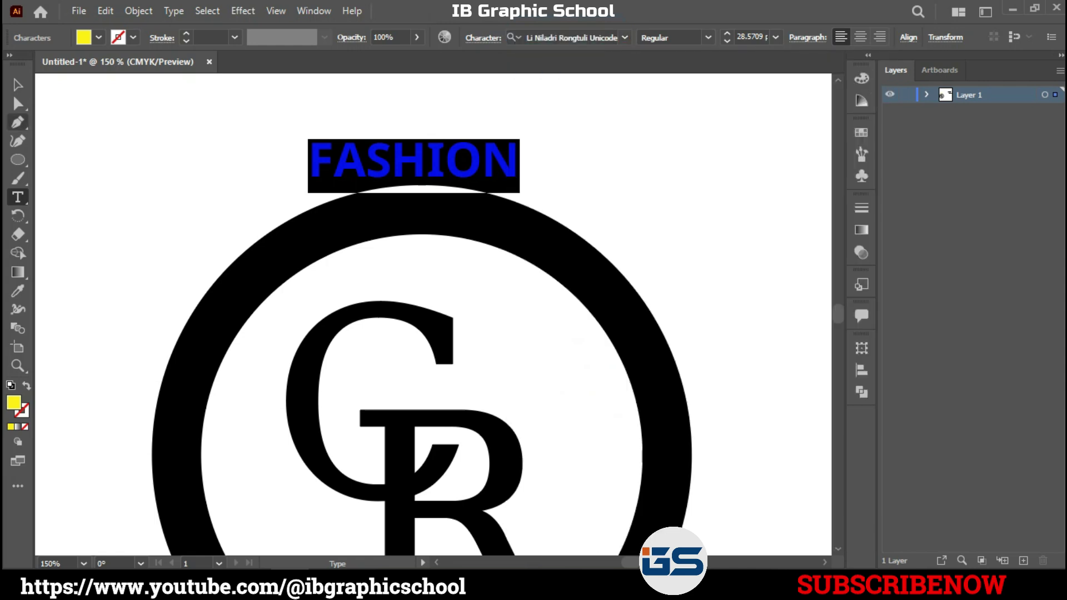
key(Escape)
Scale the FASHION text down to about 24.6 pt and move it onto the ring's upper black band
drag(520, 193, 503, 186)
drag(416, 149, 437, 210)
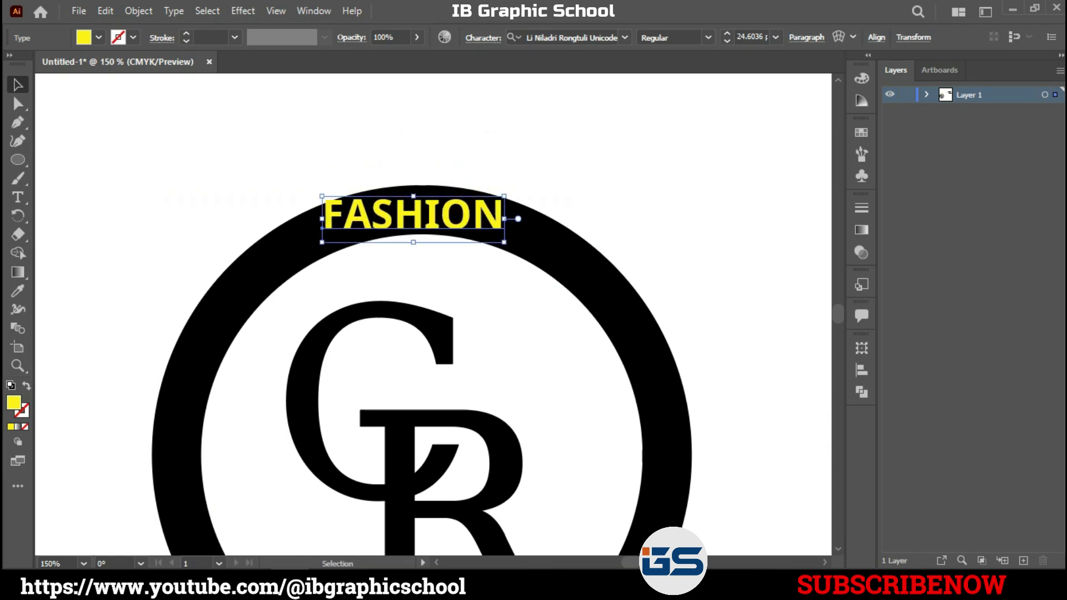
Bend the FASHION text with an Envelope Distort warp in the horizontal Arc style at 39% bend
click(138, 10)
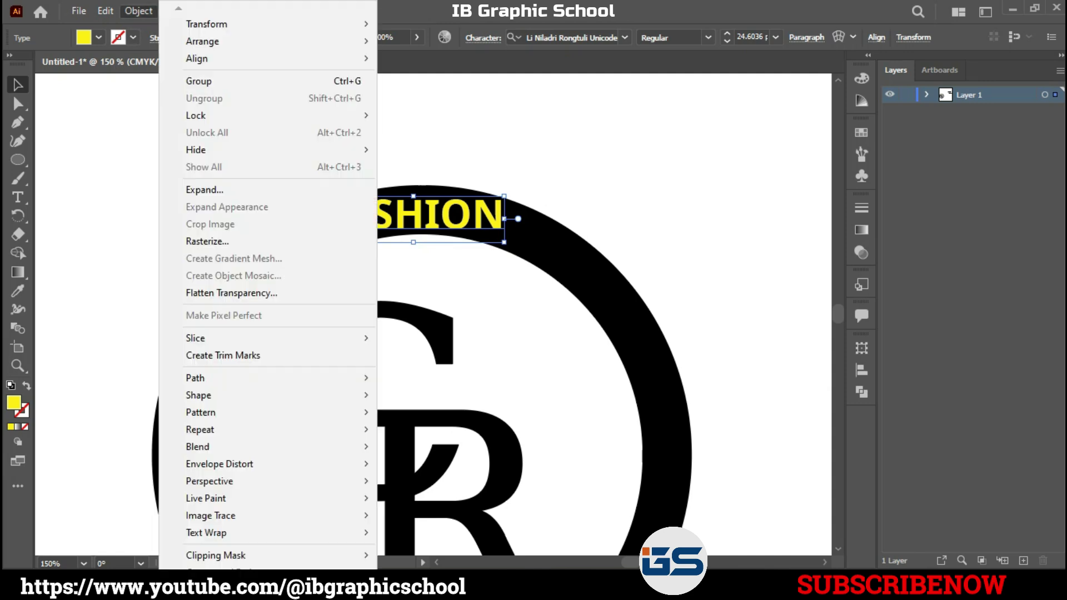
mouse_move(250, 464)
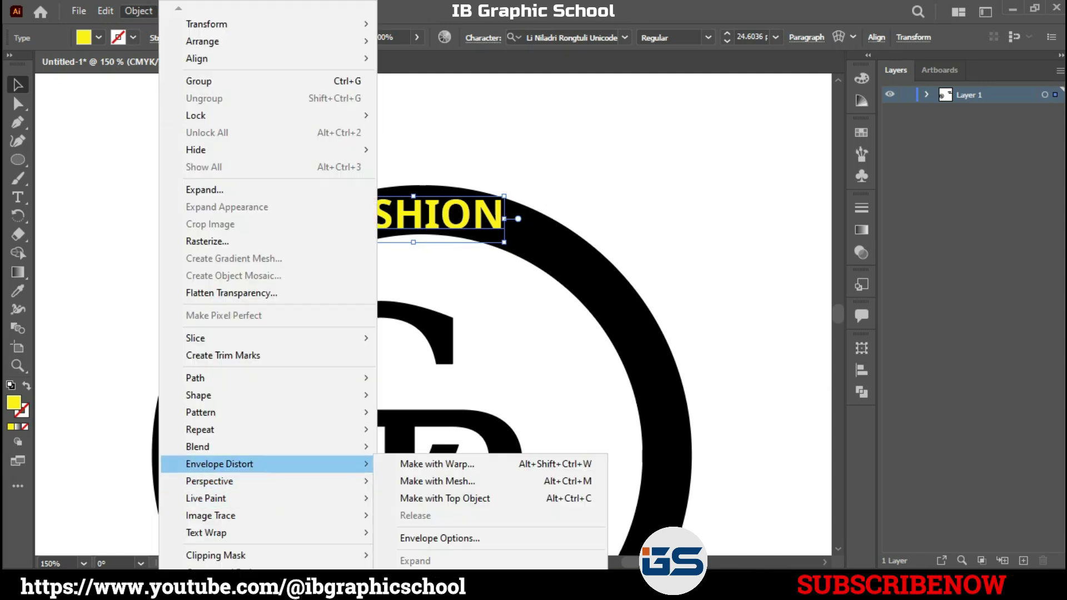
click(436, 464)
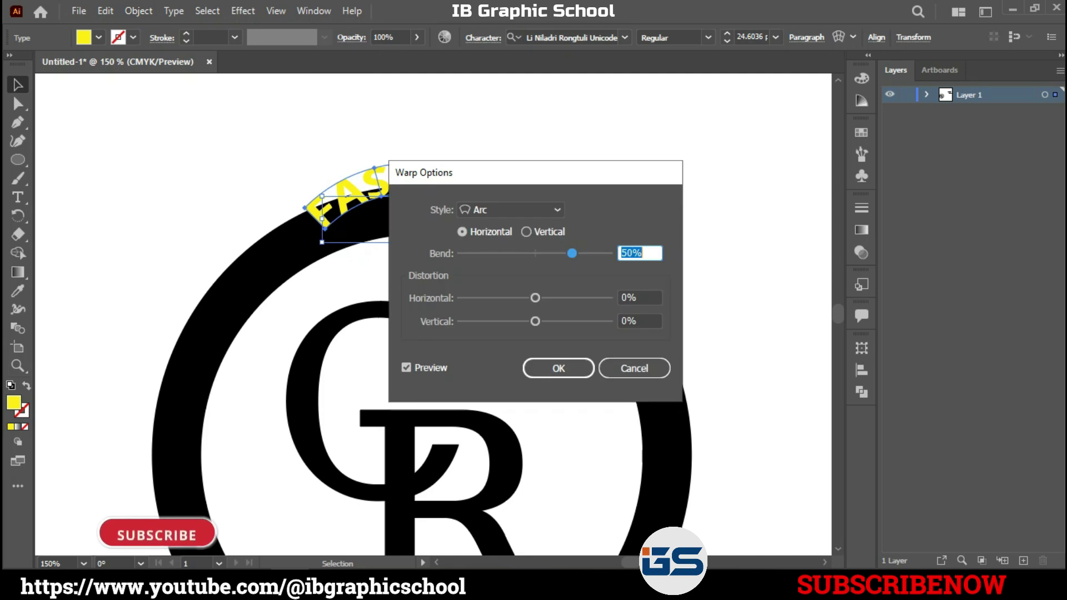
drag(526, 176, 694, 133)
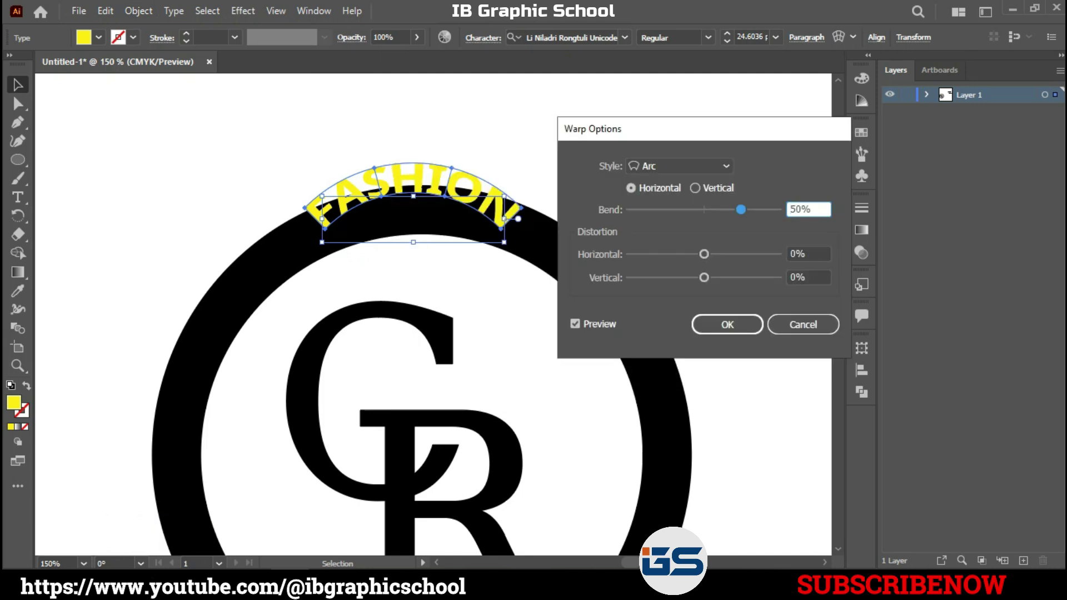
key(Down)
key(Down)
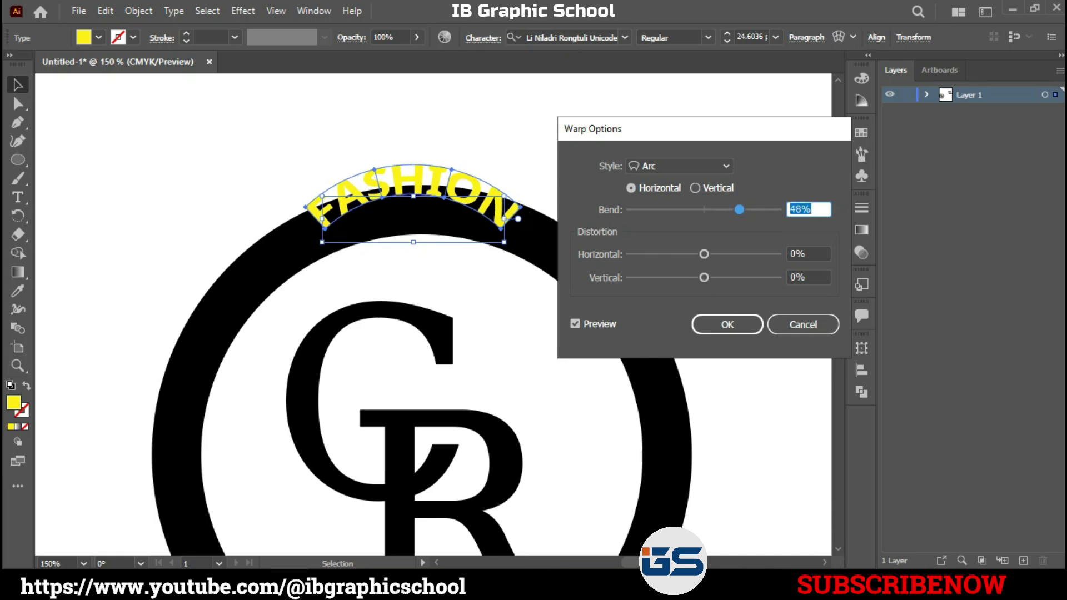
key(Down)
key(Down)
key(Down)
key(Down)
key(Down)
key(Down)
key(Down)
key(Down)
key(Down)
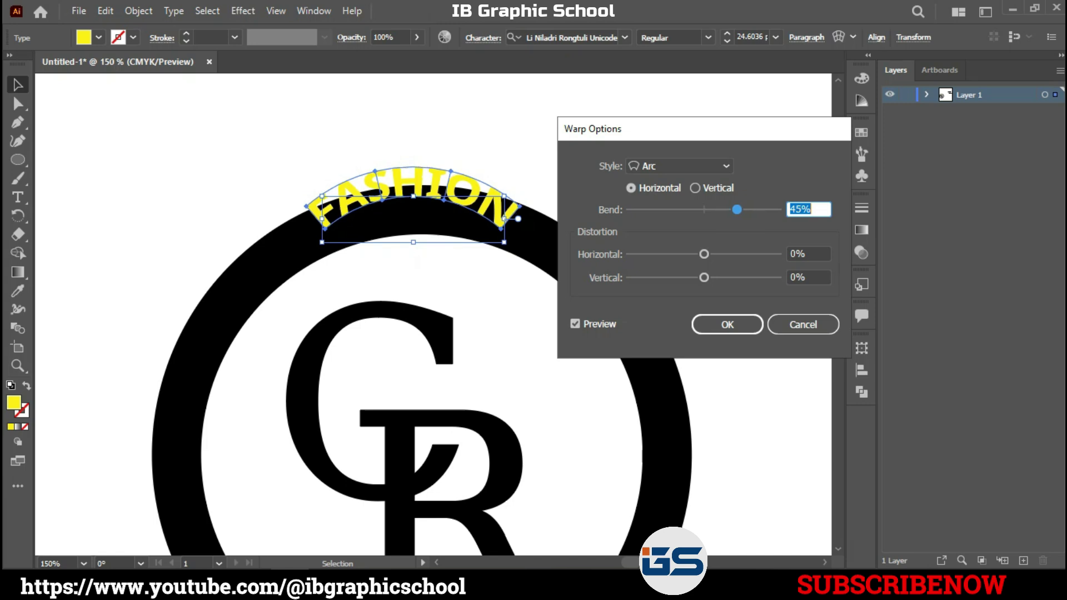
key(Return)
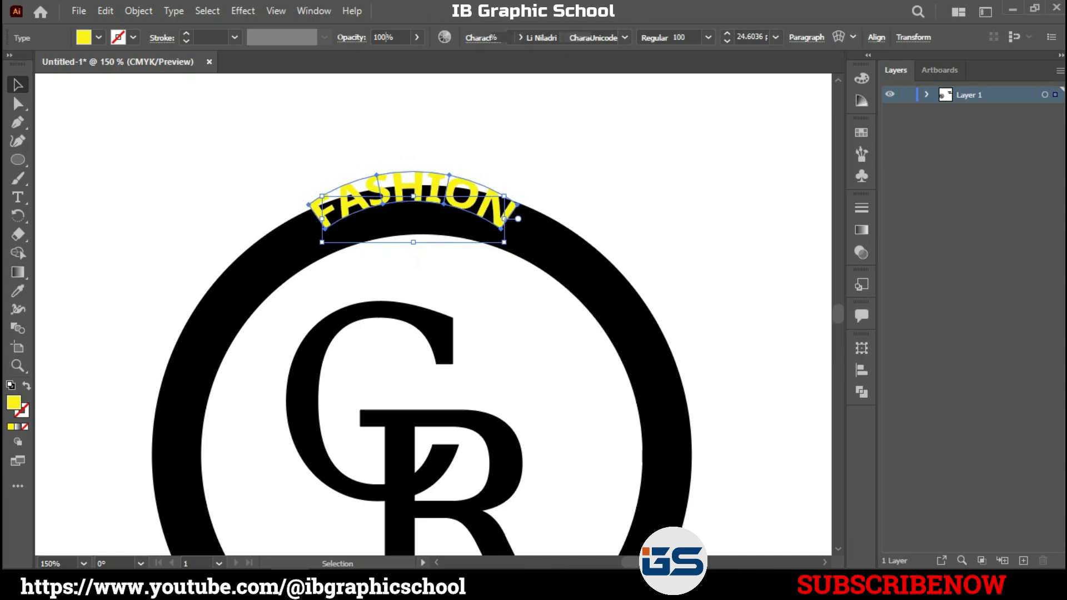
Move the arched FASHION text onto the ring's upper band and stretch it wider on both sides to follow the curve
drag(418, 178, 422, 193)
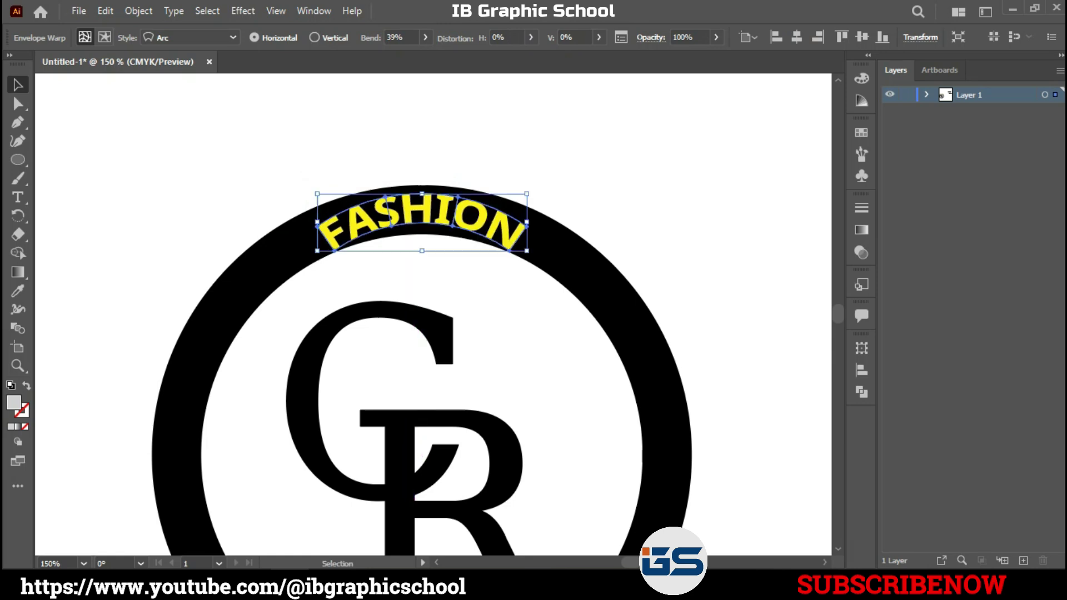
drag(527, 250, 538, 254)
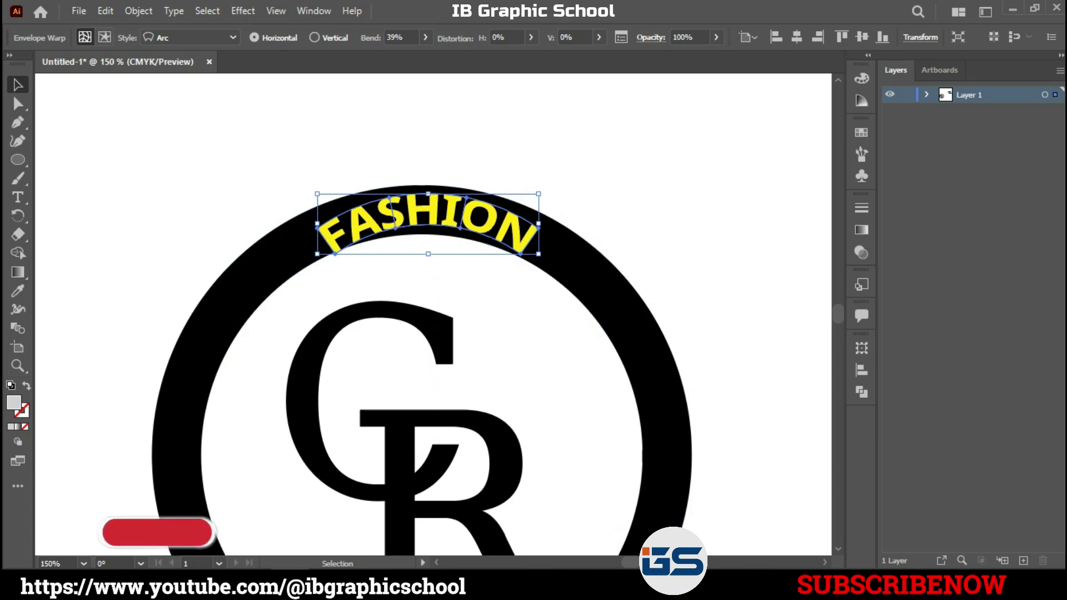
drag(316, 254, 300, 248)
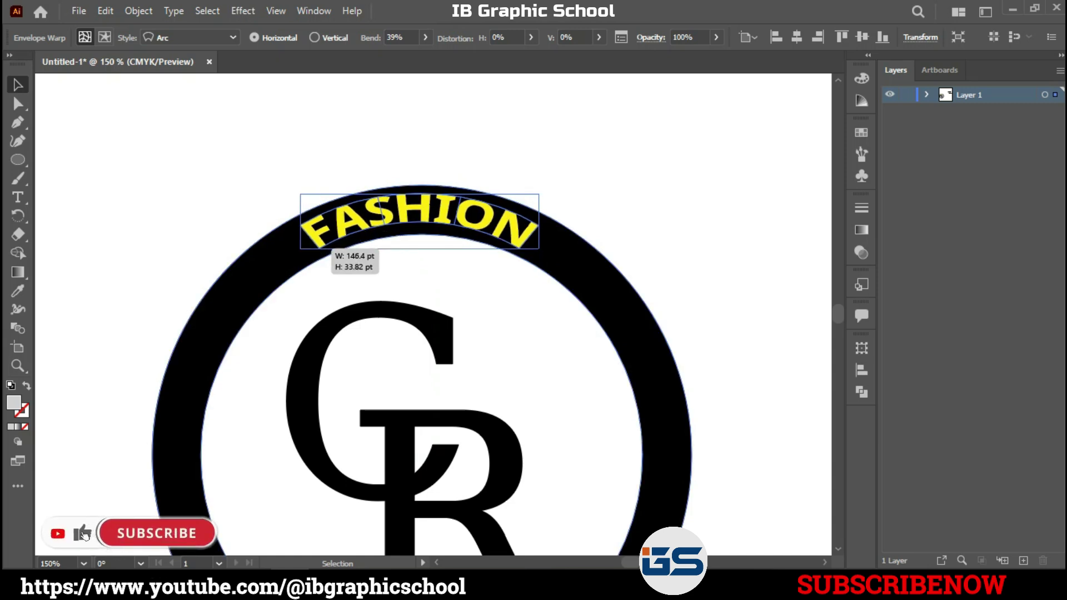
drag(538, 221, 544, 221)
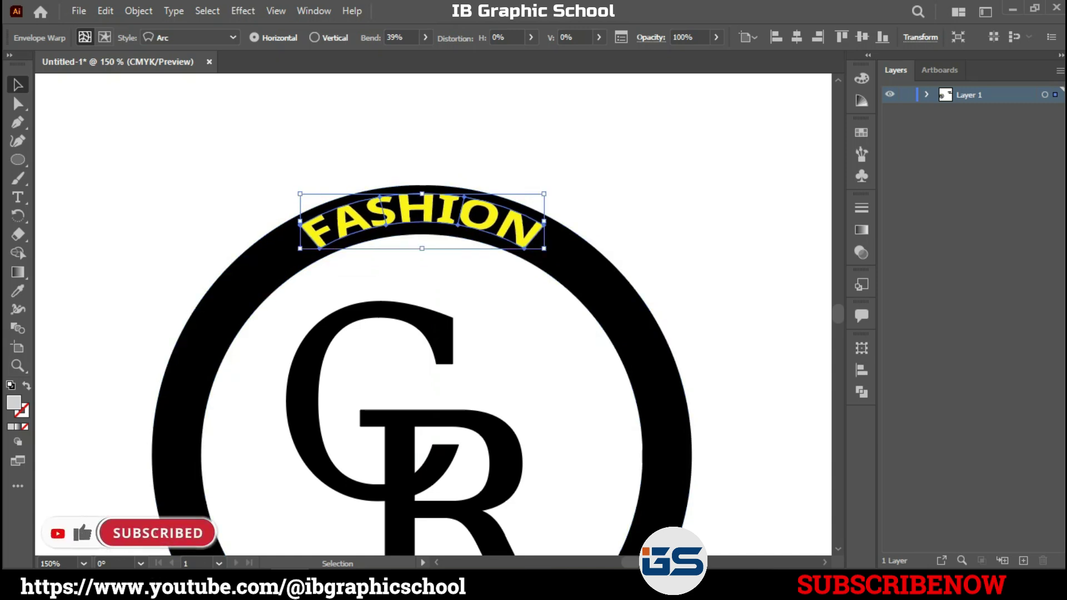
key(ctrl+shift+a)
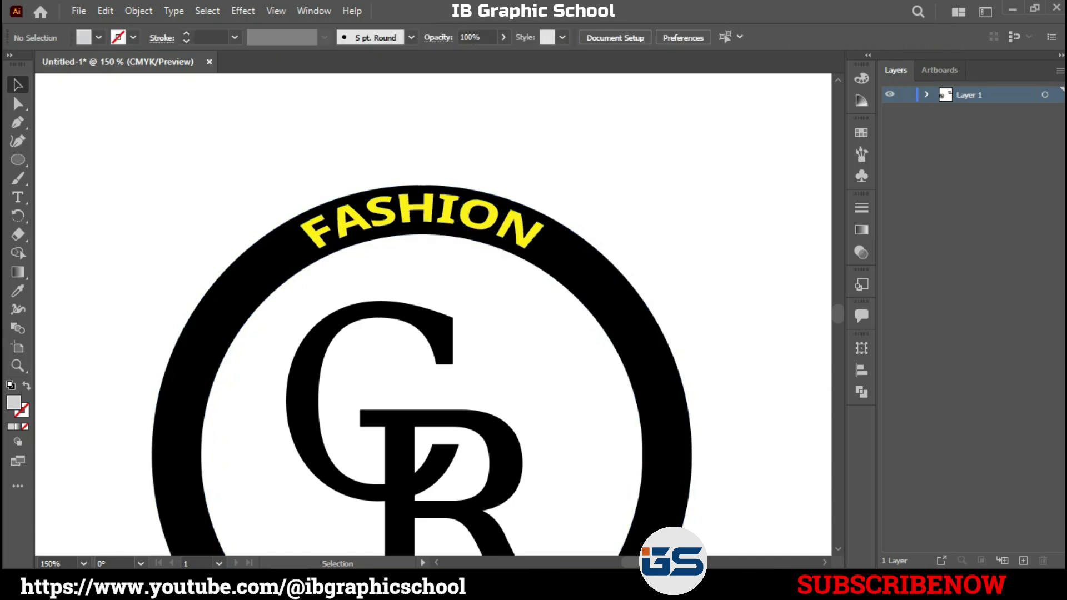
Add the text ROCKIES, scale it down to about 33.85 pt and place it beside the ring's upper-left edge
key(ctrl+1)
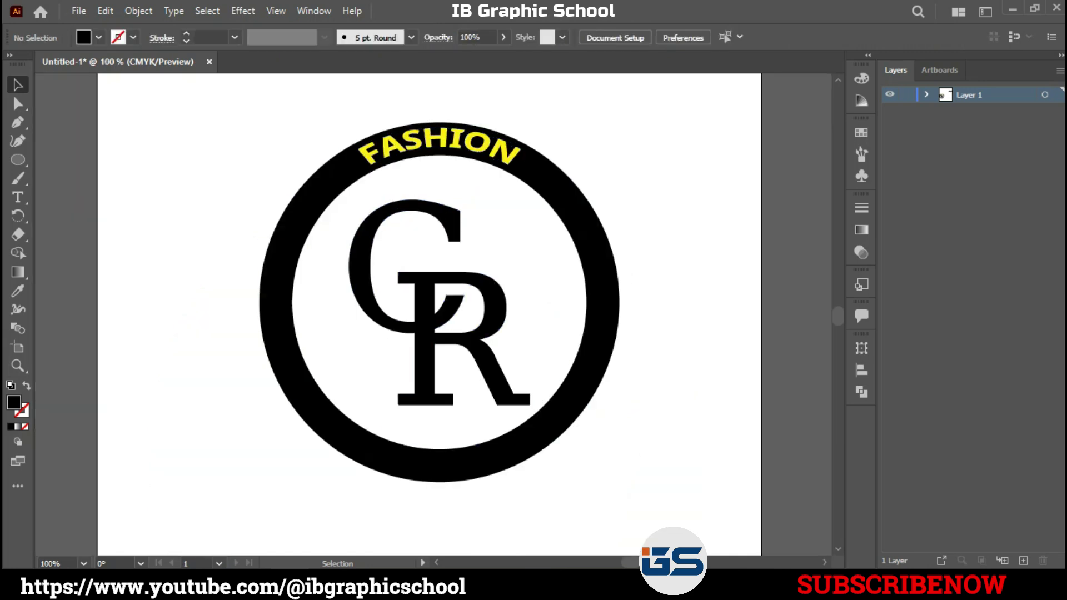
key(t)
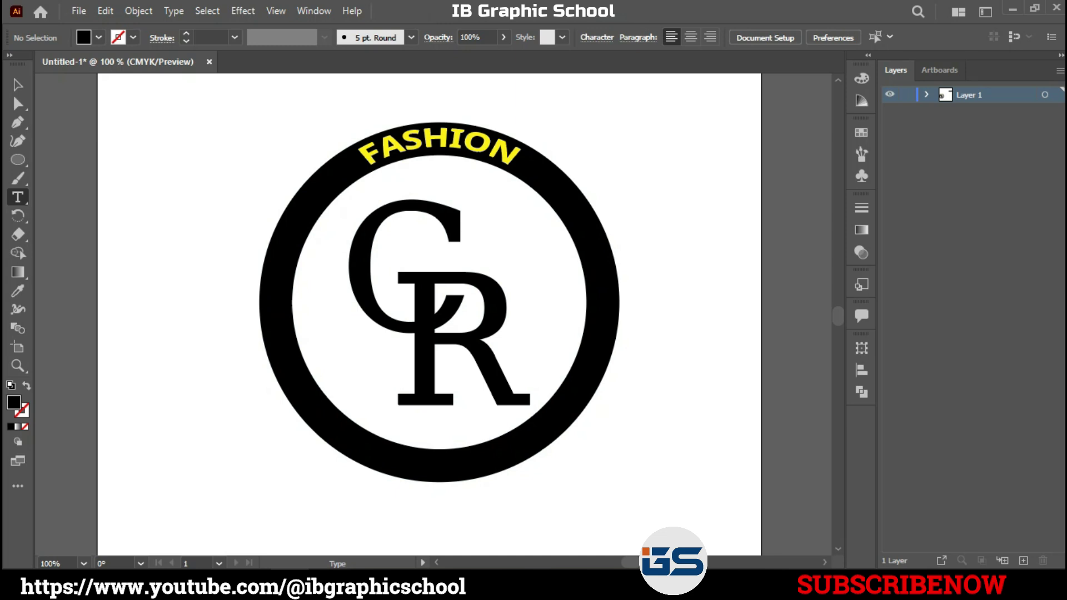
click(136, 175)
text(ROCKIES)
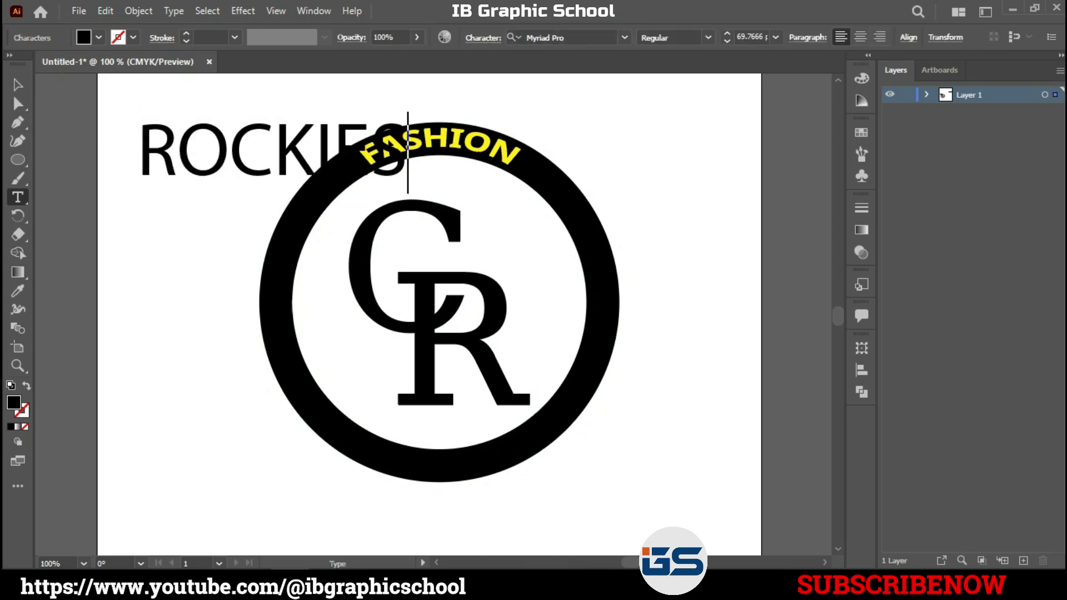
key(Escape)
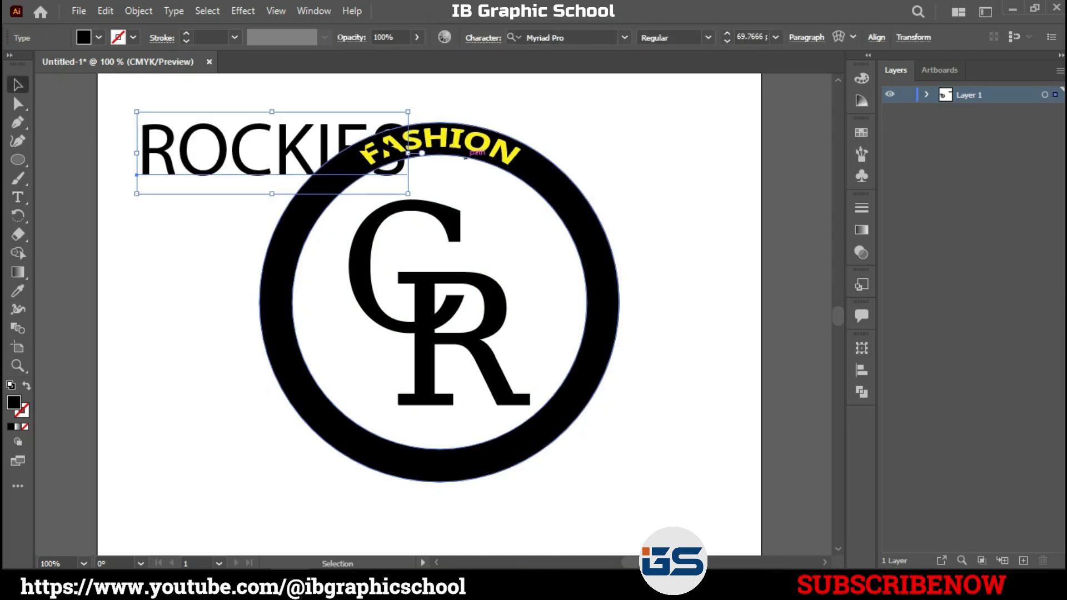
drag(423, 153, 245, 203)
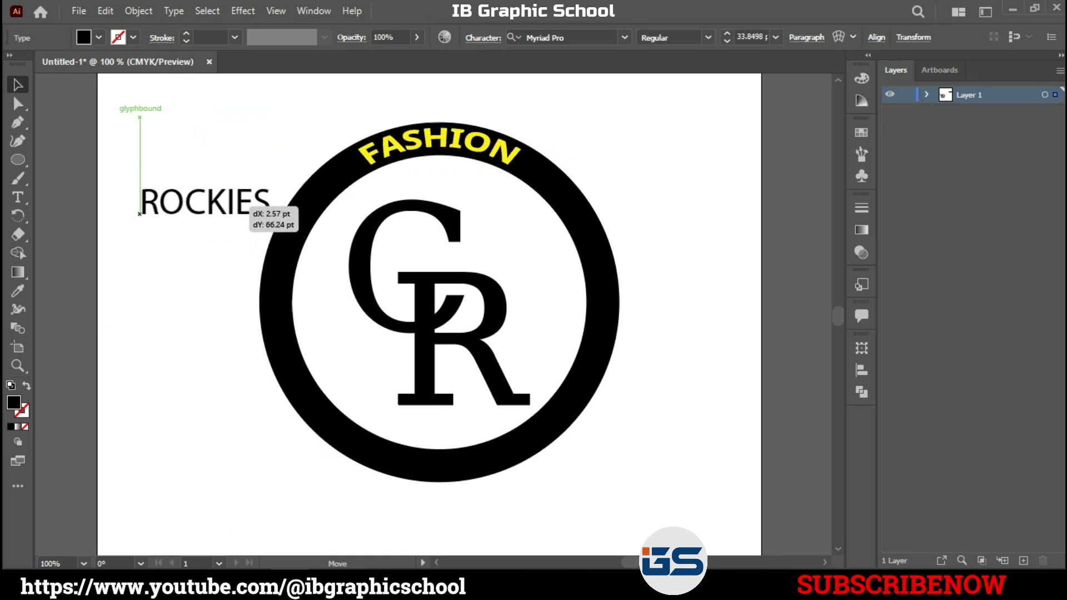
Select all characters of the ROCKIES text and fill them with yellow
triple_click(245, 203)
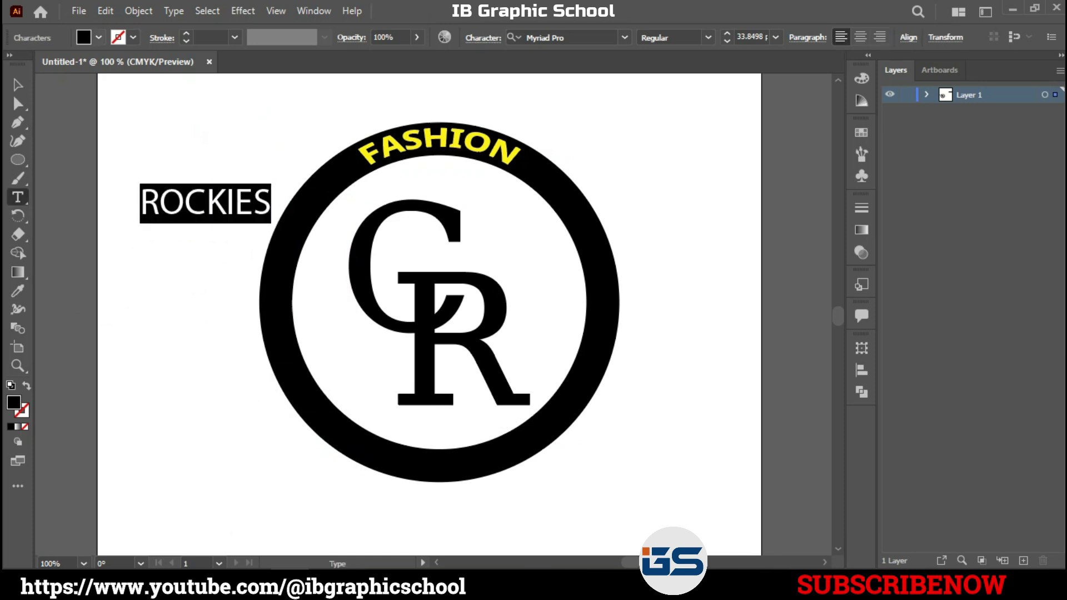
click(98, 37)
click(68, 63)
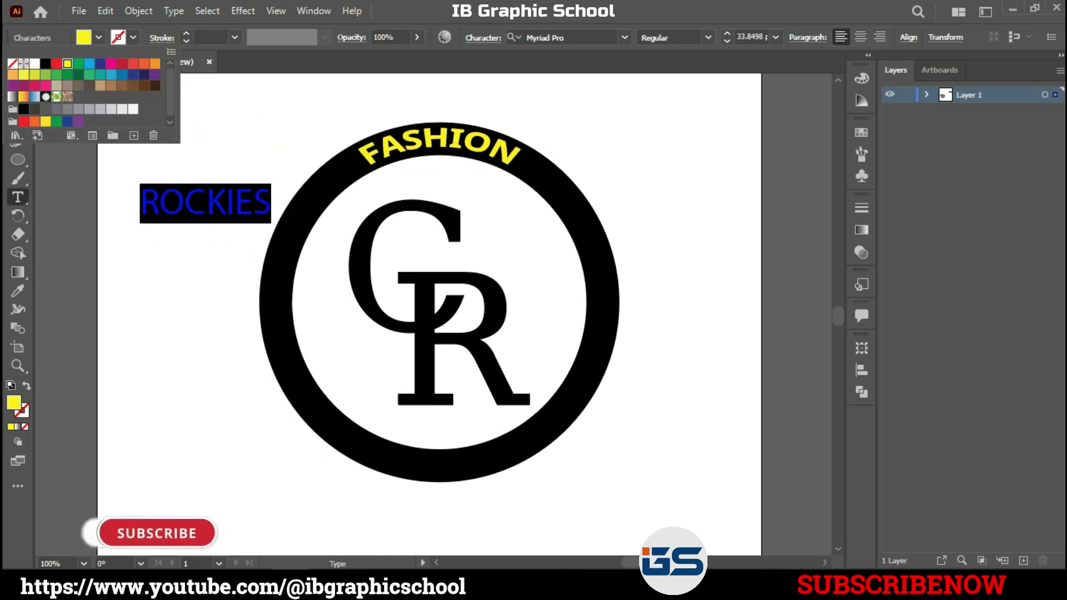
Set the ROCKIES text's font to Li Niladri Rongtuli Unicode
click(624, 37)
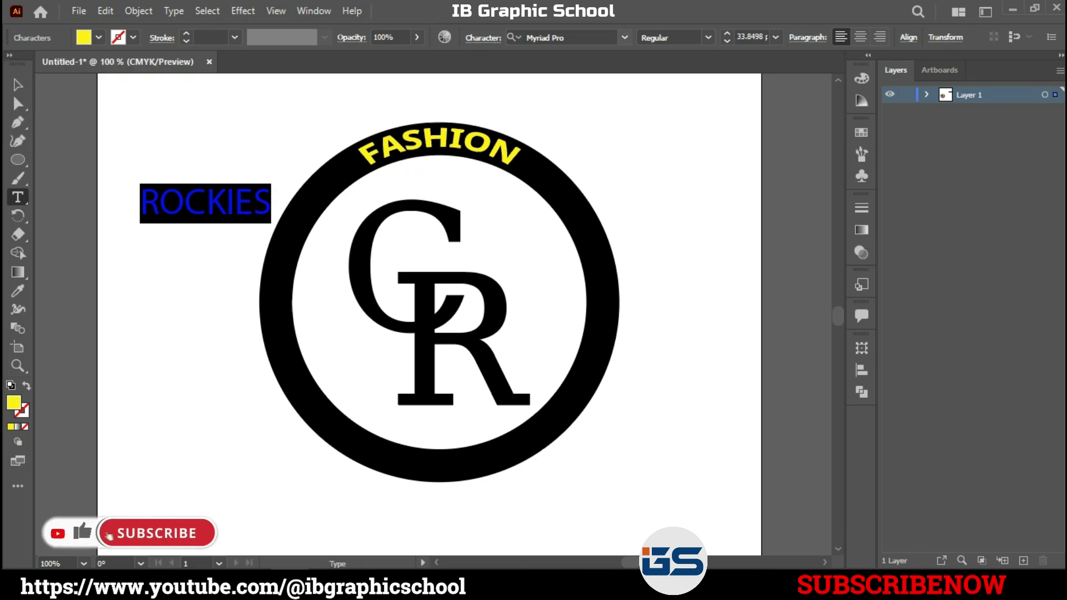
click(625, 37)
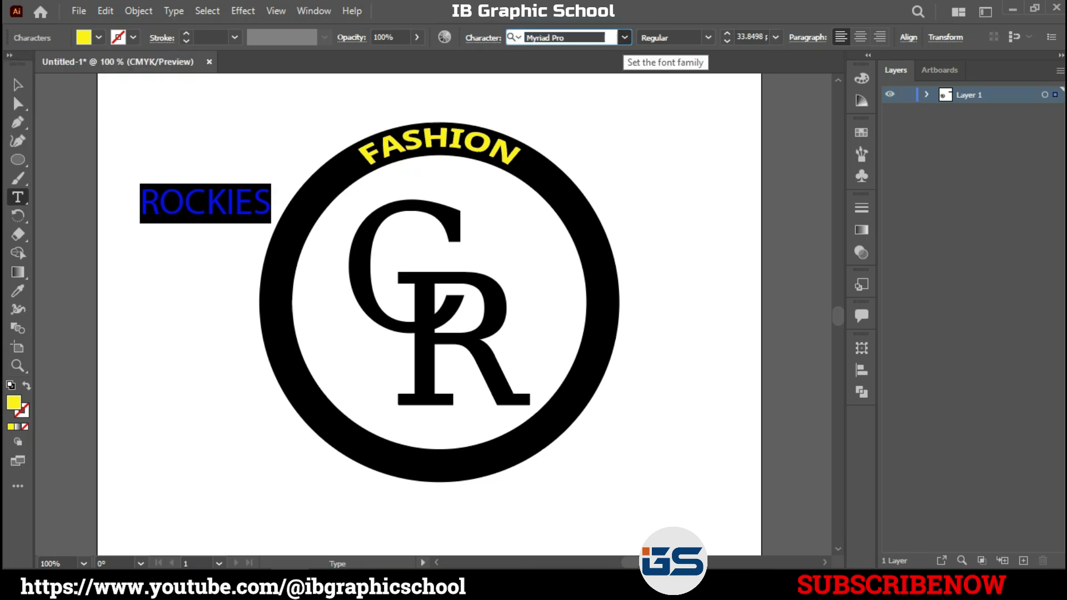
scroll(667, 248, up, 1)
scroll(778, 294, up, 2)
drag(888, 294, 888, 133)
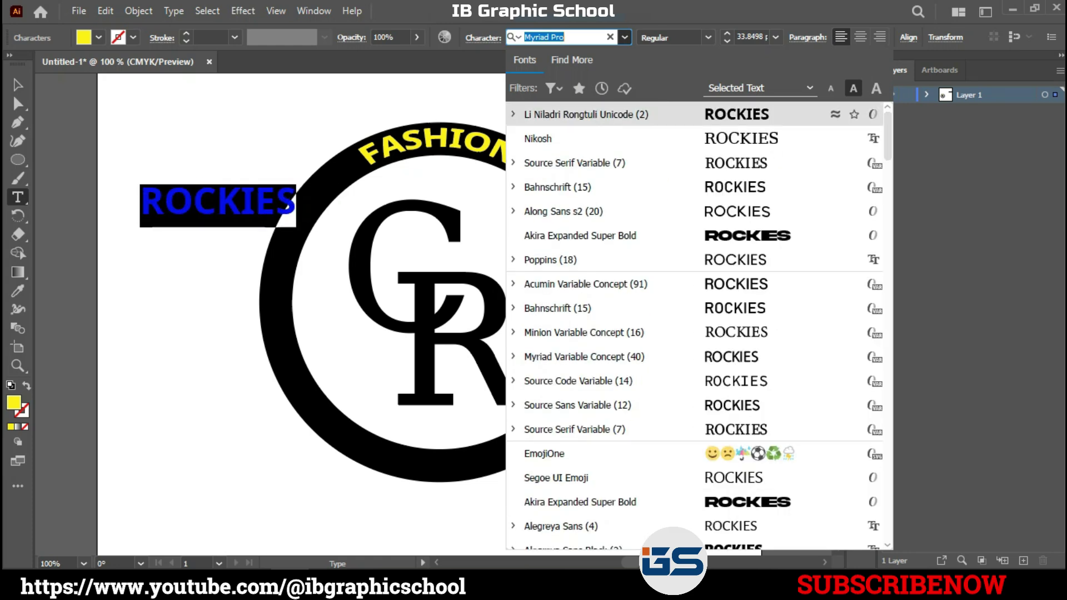
click(737, 114)
Move the ROCKIES text onto the ring's lower band and bend it with a horizontal Arc warp of -39%
click(17, 84)
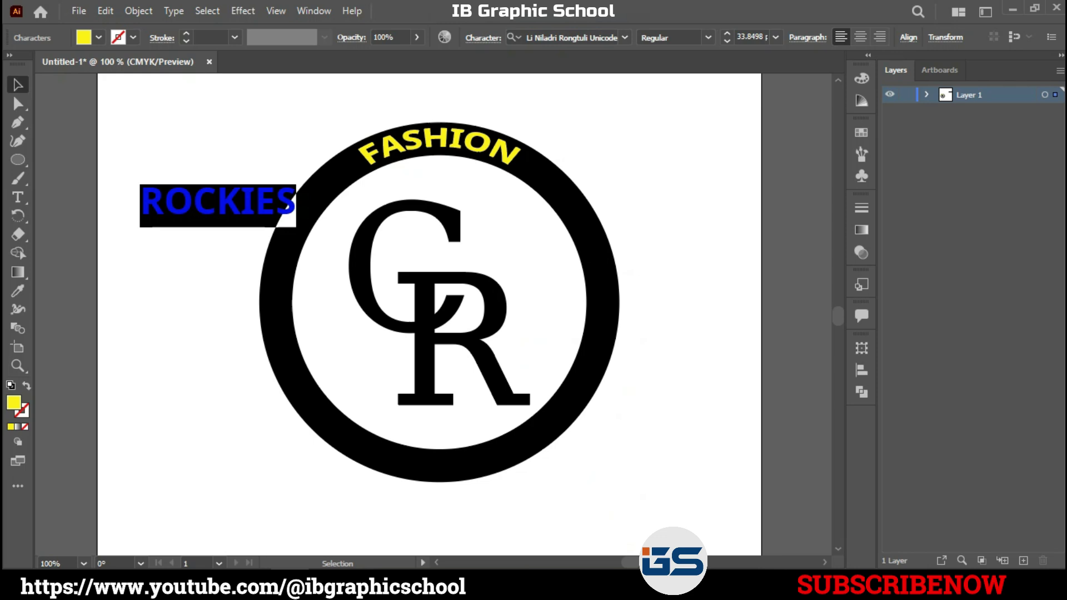
drag(252, 200, 483, 463)
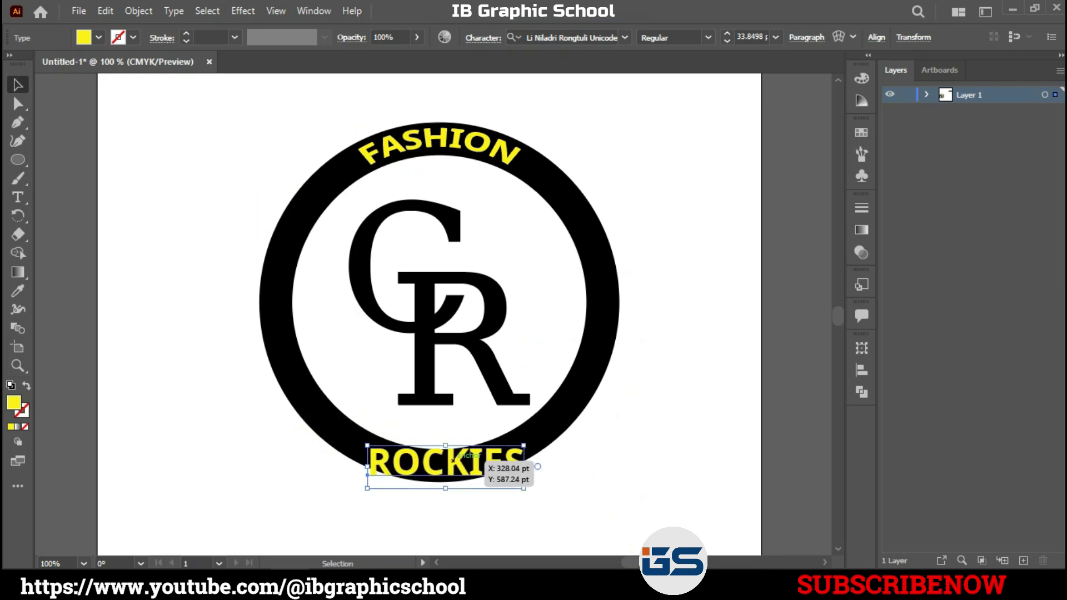
click(138, 11)
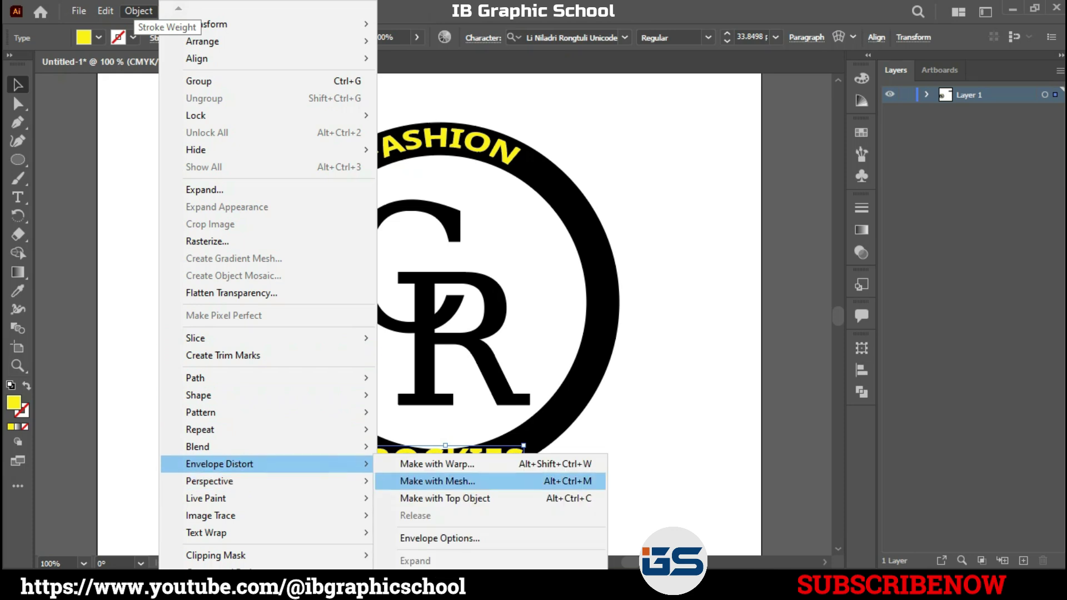
click(439, 464)
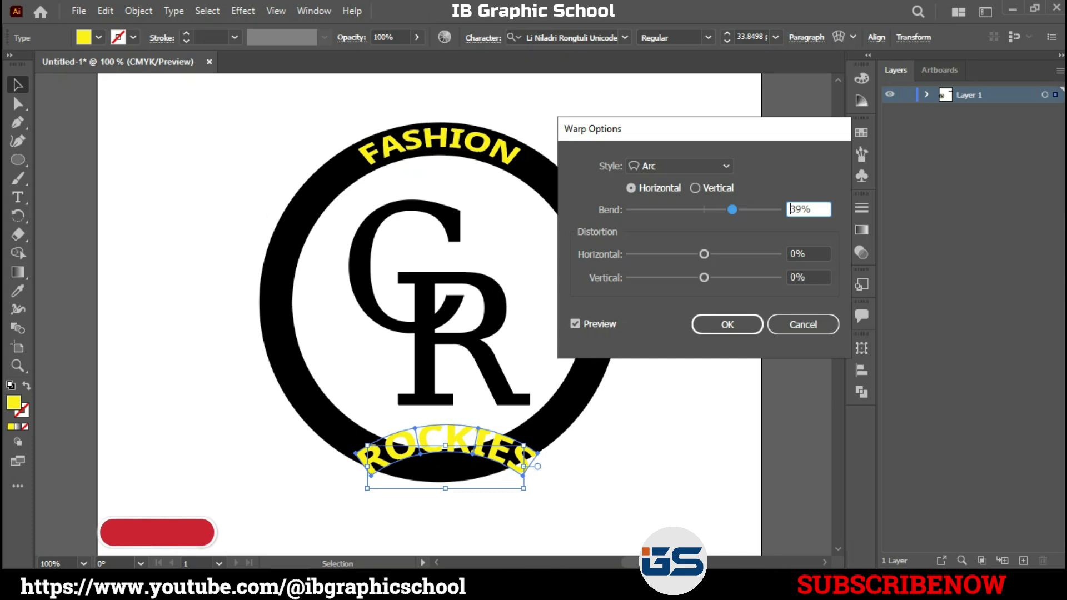
text(-)
key(Return)
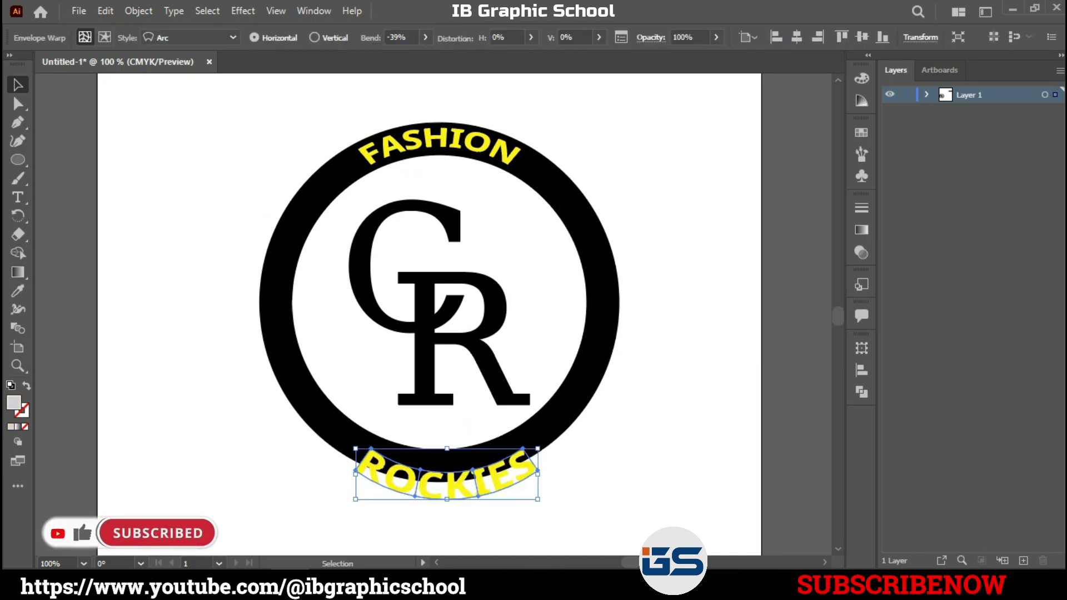
Move the arched ROCKIES text up onto the ring's lower black band and nudge it slightly higher
drag(443, 491, 439, 481)
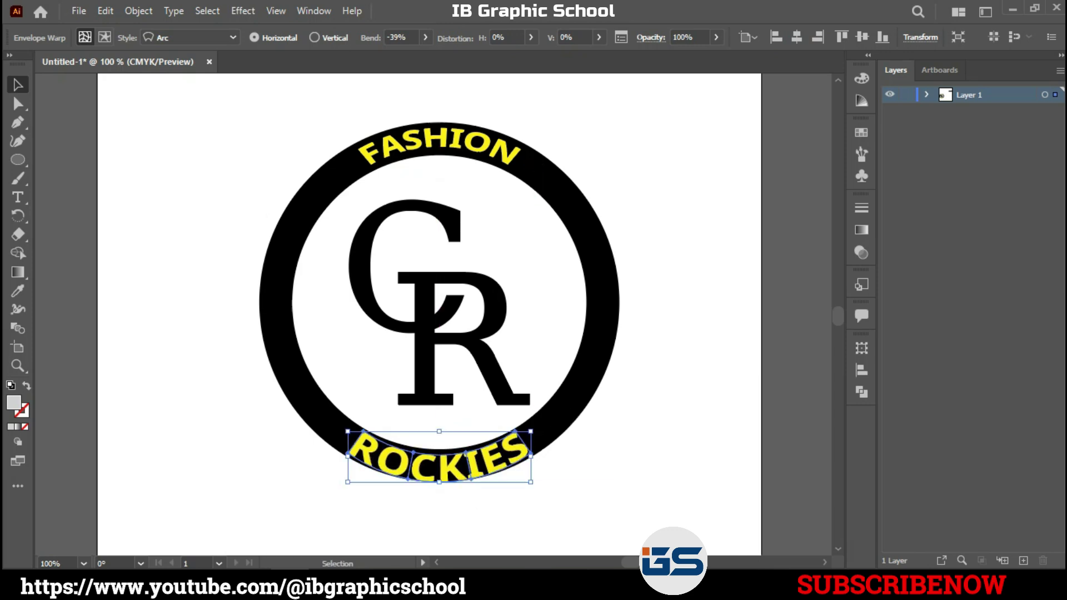
key(Up)
key(Up)
key(Up)
key(Up)
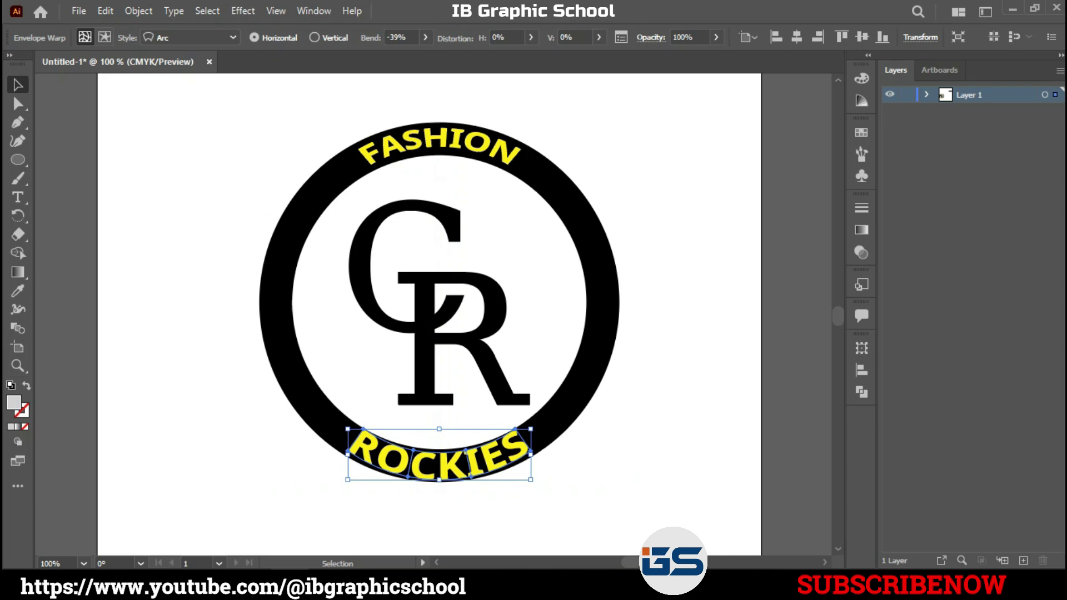
Shrink the arched ROCKIES text slightly so it fits within the lower band and centre it opposite FASHION
drag(531, 429, 515, 434)
drag(432, 448, 444, 447)
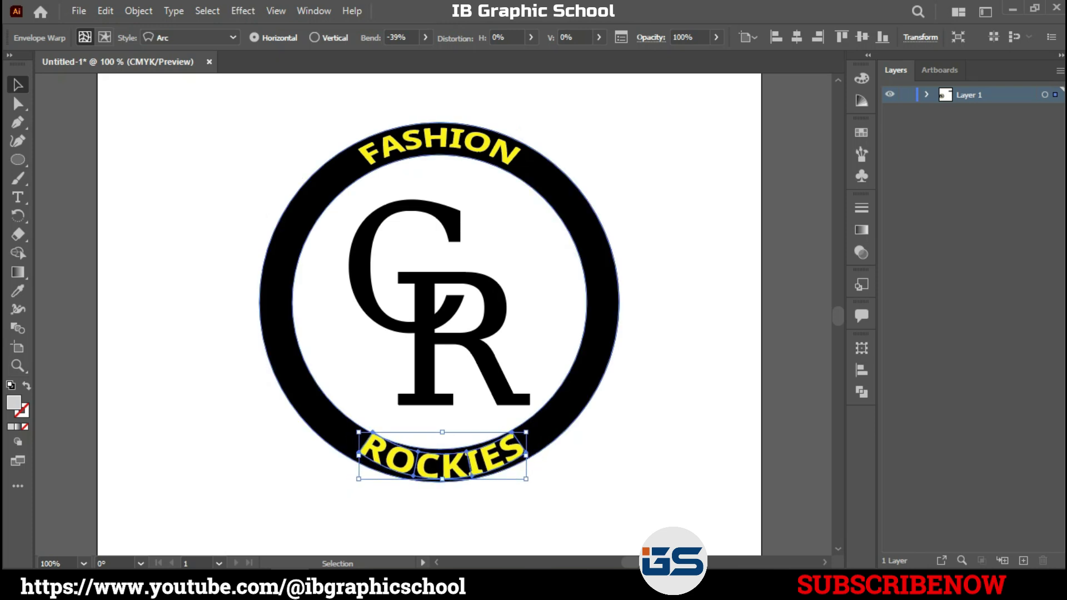
drag(358, 454, 349, 455)
mouse_move(525, 432)
mouse_down()
mouse_move(501, 439)
mouse_move(515, 438)
mouse_up()
key(shift+Right)
key(ctrl+shift+a)
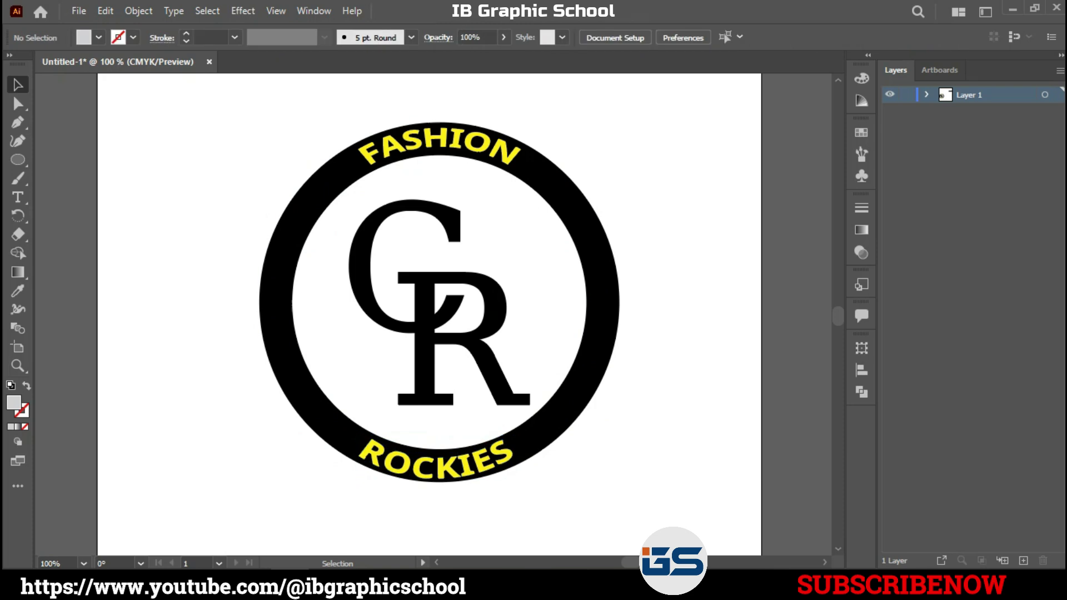
Expand the object and fill of all the logo artwork, including the ring, monogram and both arched texts
drag(231, 102, 653, 504)
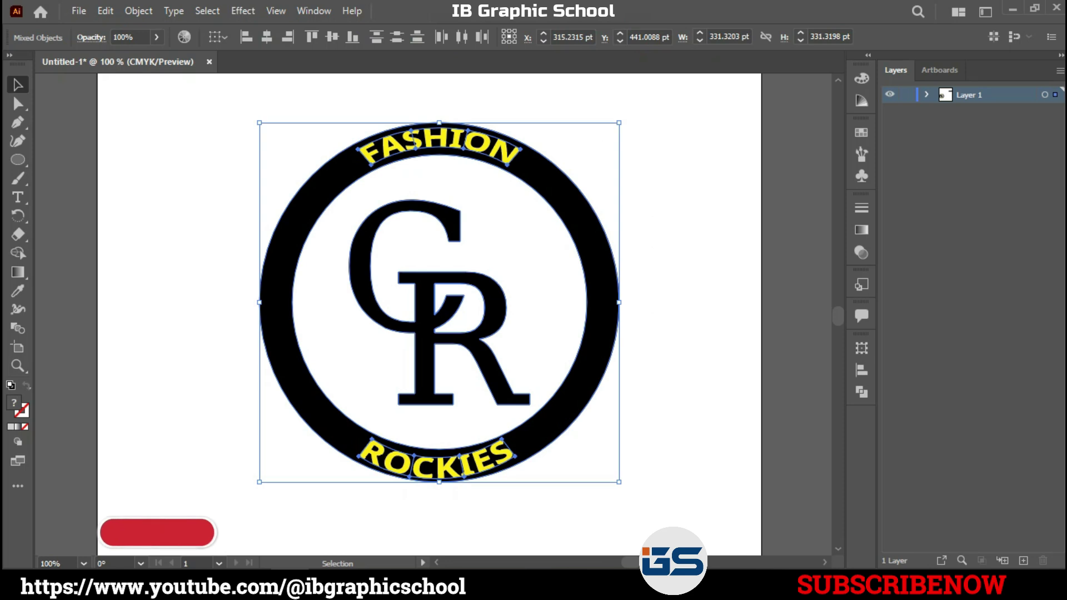
click(138, 10)
click(204, 189)
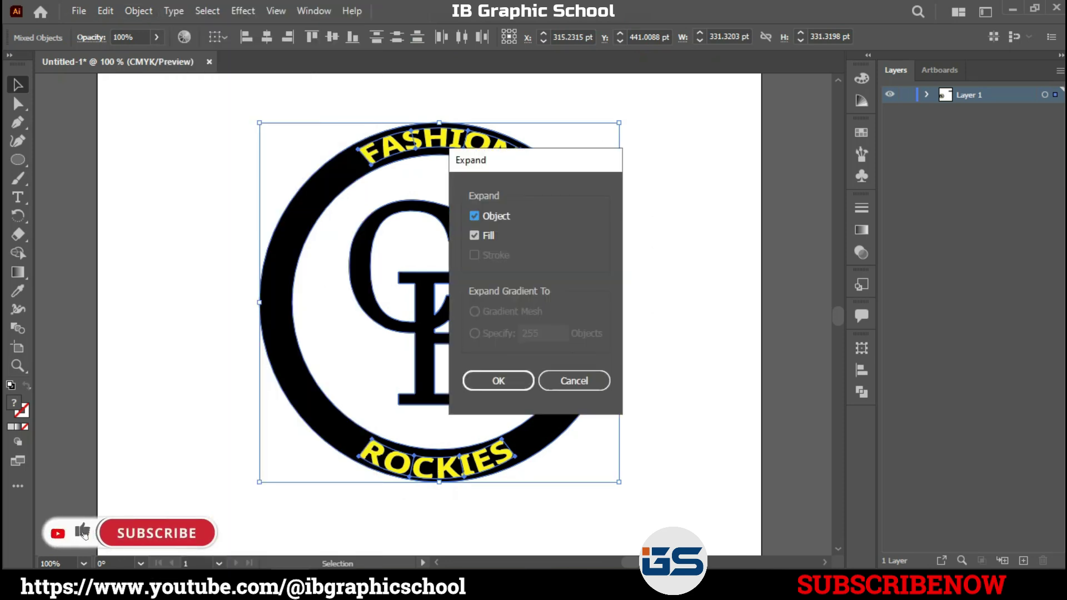
click(498, 381)
click(667, 250)
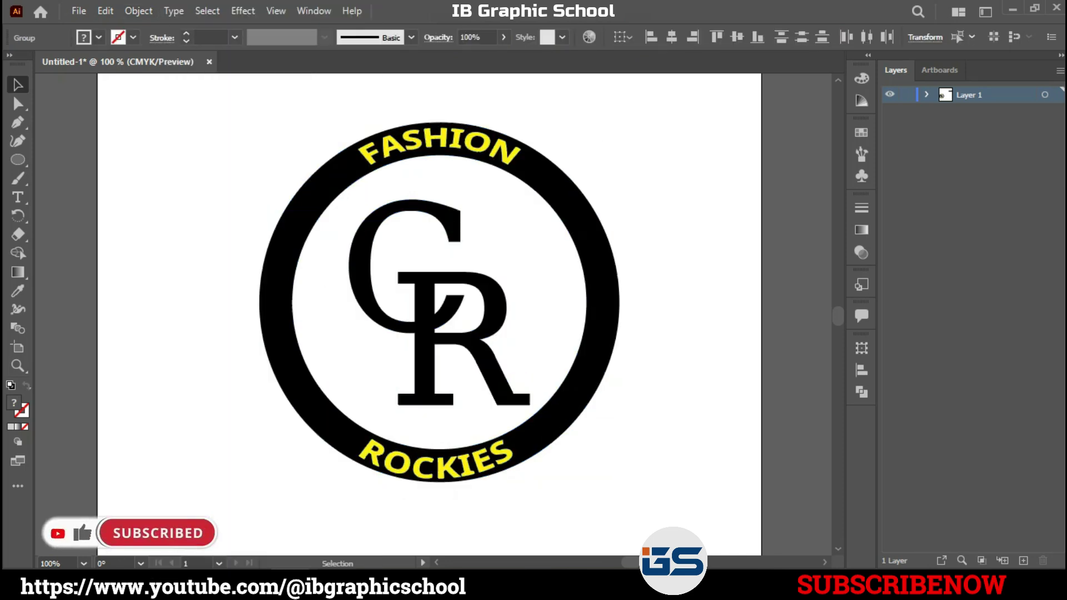
Merge all the logo artwork, including the ring, CR monogram and both arched texts, with the Pathfinder Merge operation
click(510, 145)
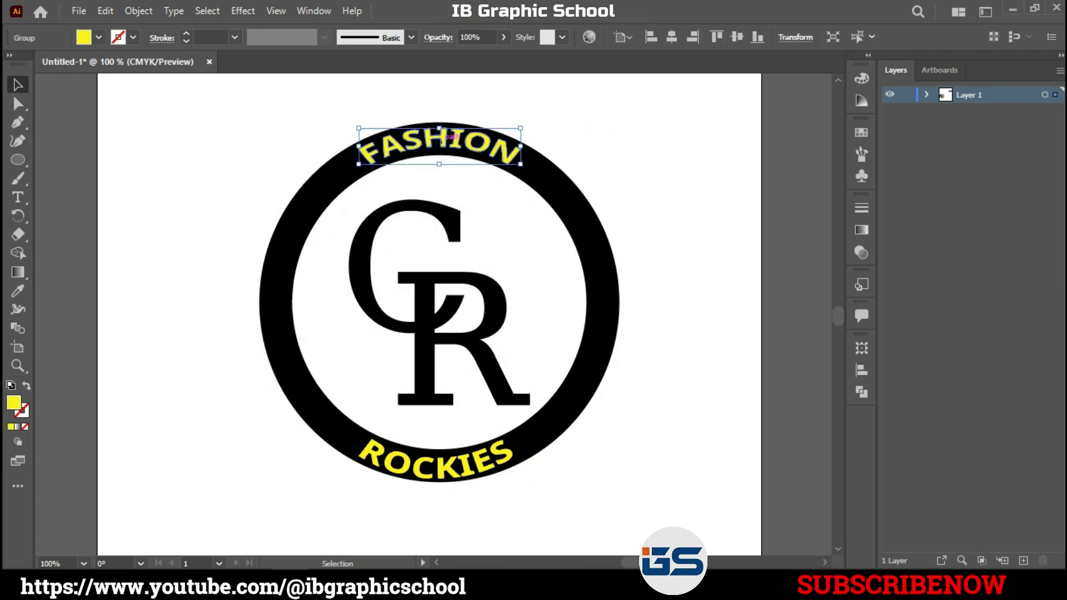
drag(251, 130, 646, 509)
click(861, 392)
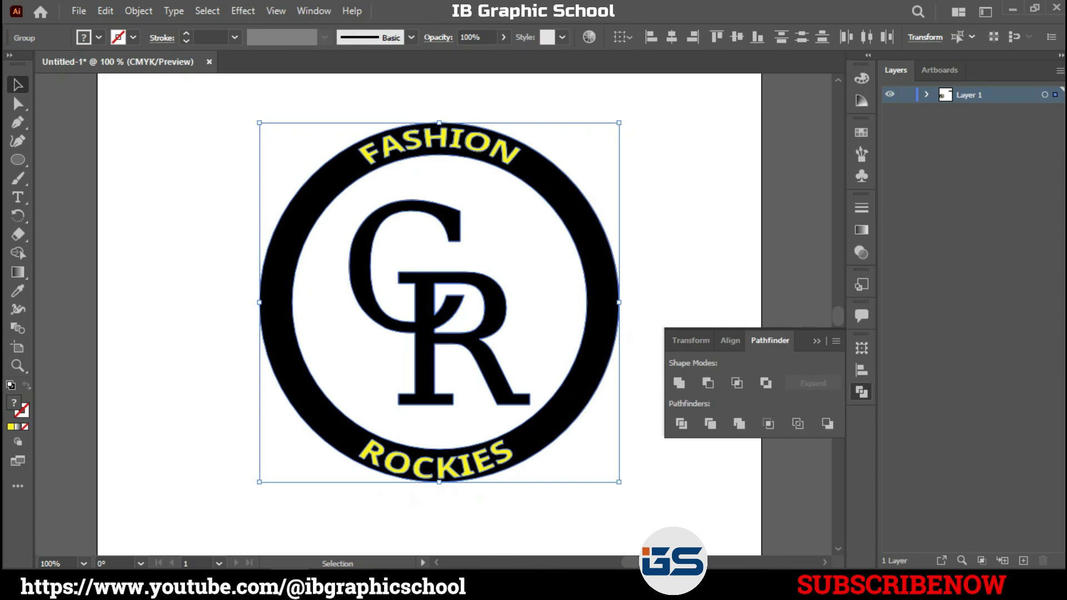
click(739, 423)
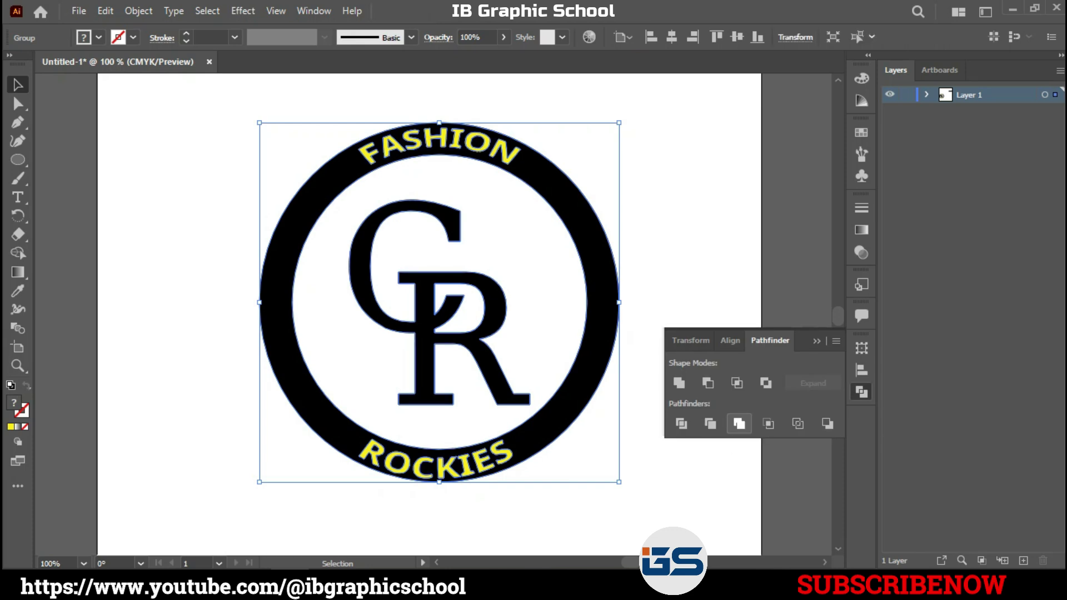
click(817, 341)
click(680, 222)
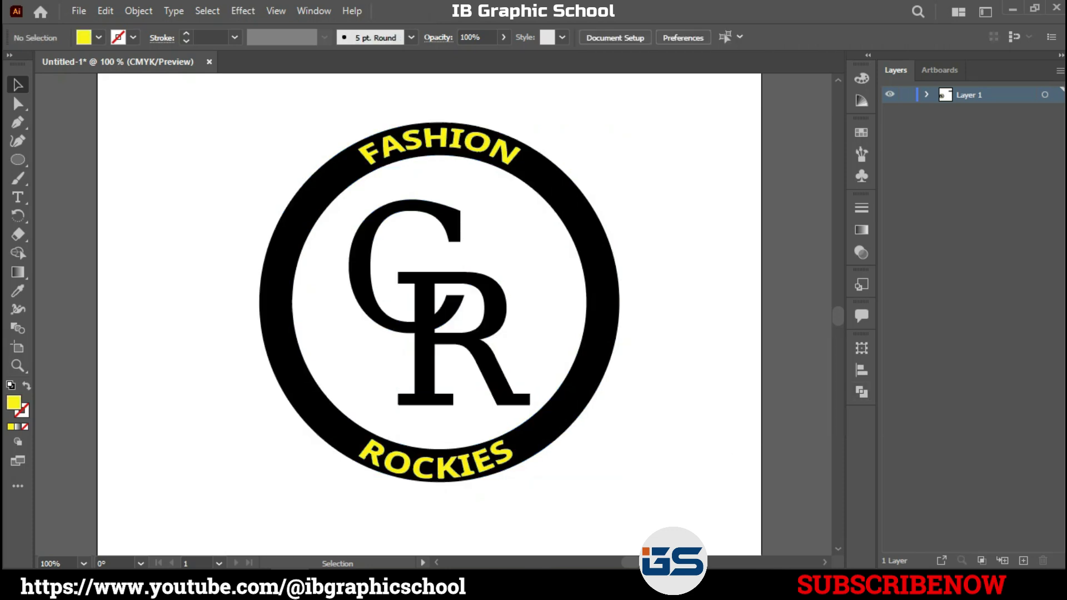
Select all the yellow FASHION and ROCKIES lettering with the Magic Wand tool and delete it from the black ring
click(445, 135)
key(ctrl+shift+a)
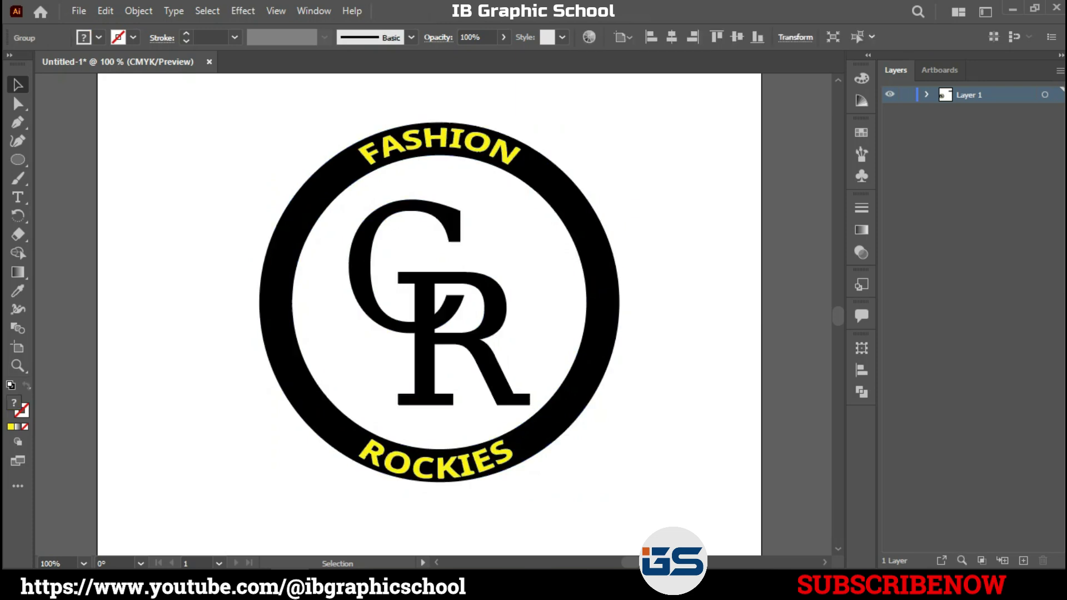
key(y)
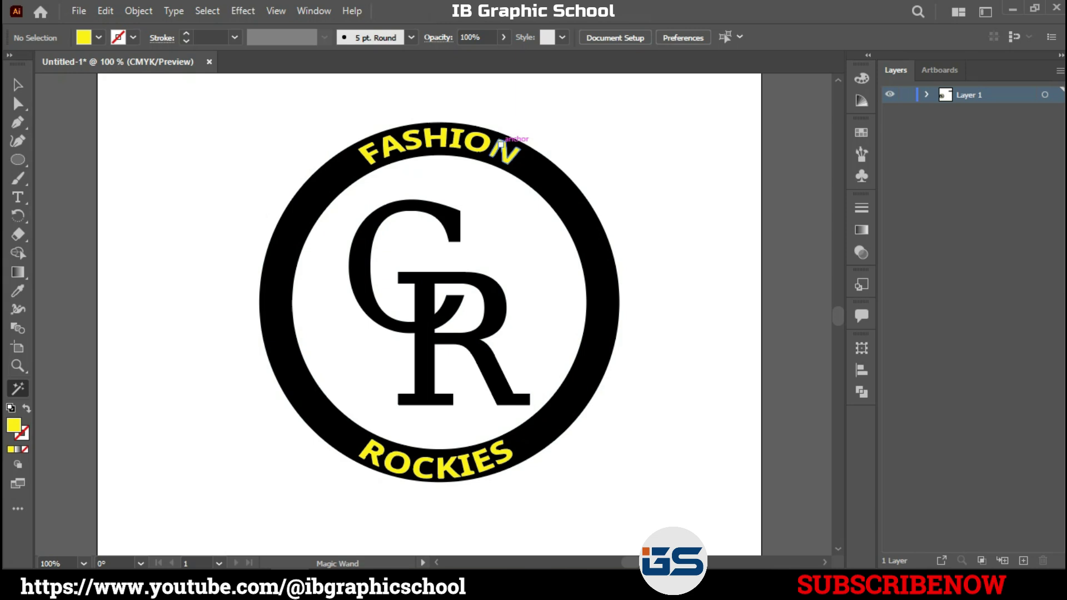
click(501, 145)
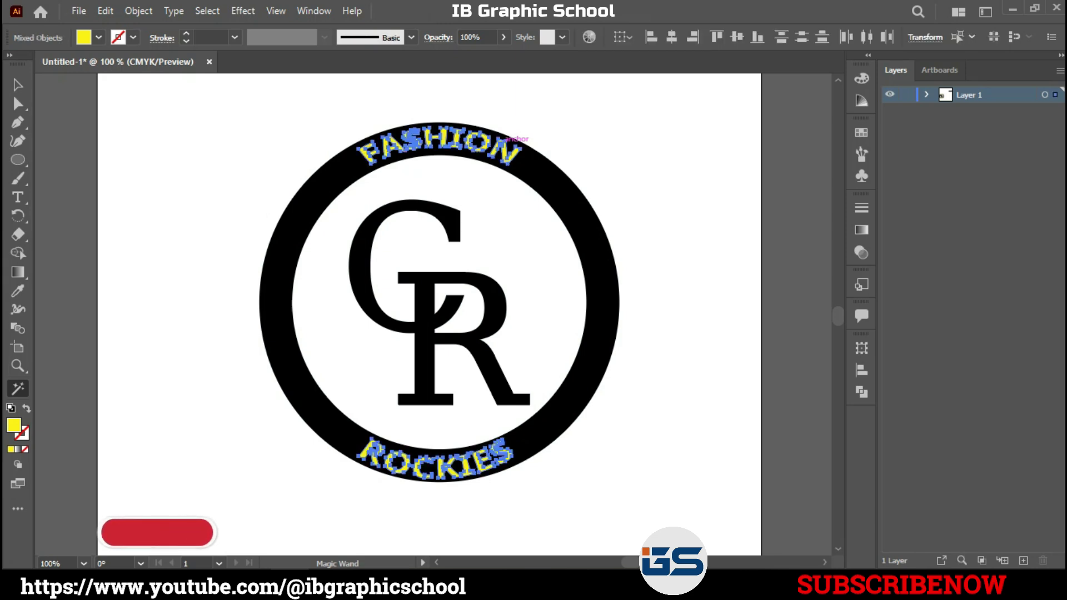
key(Delete)
key(v)
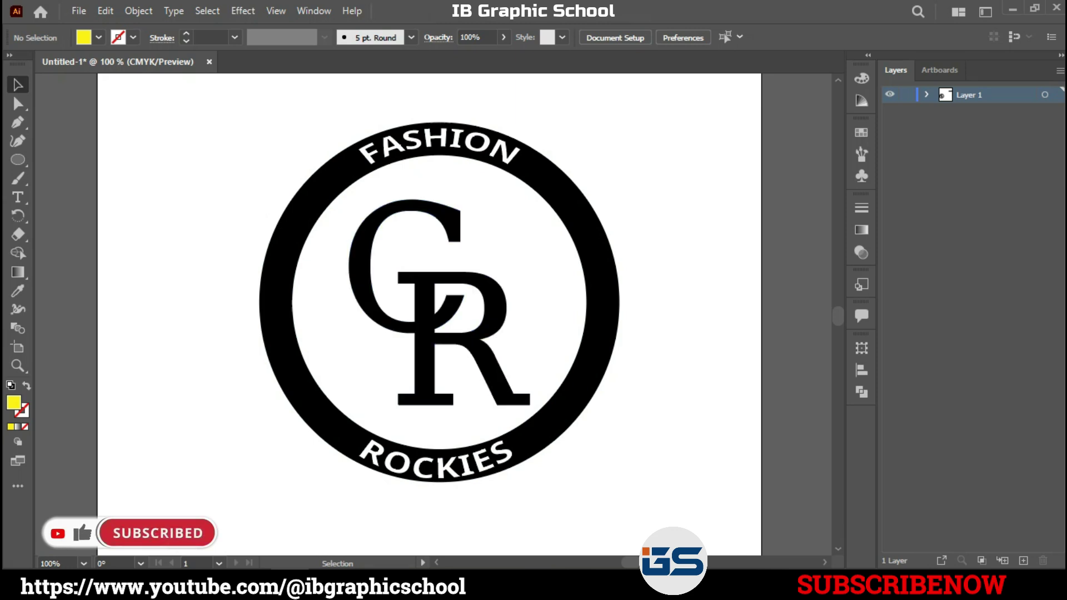
Ungroup the merged logo artwork so the ring and the CR monogram are separate objects
drag(507, 124, 211, 295)
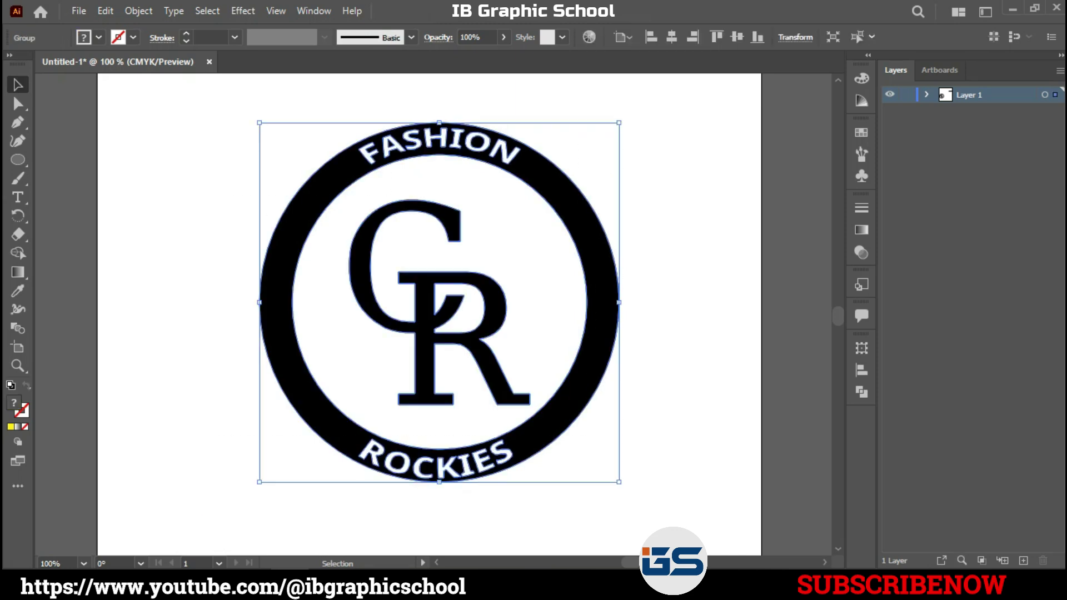
right_click(424, 65)
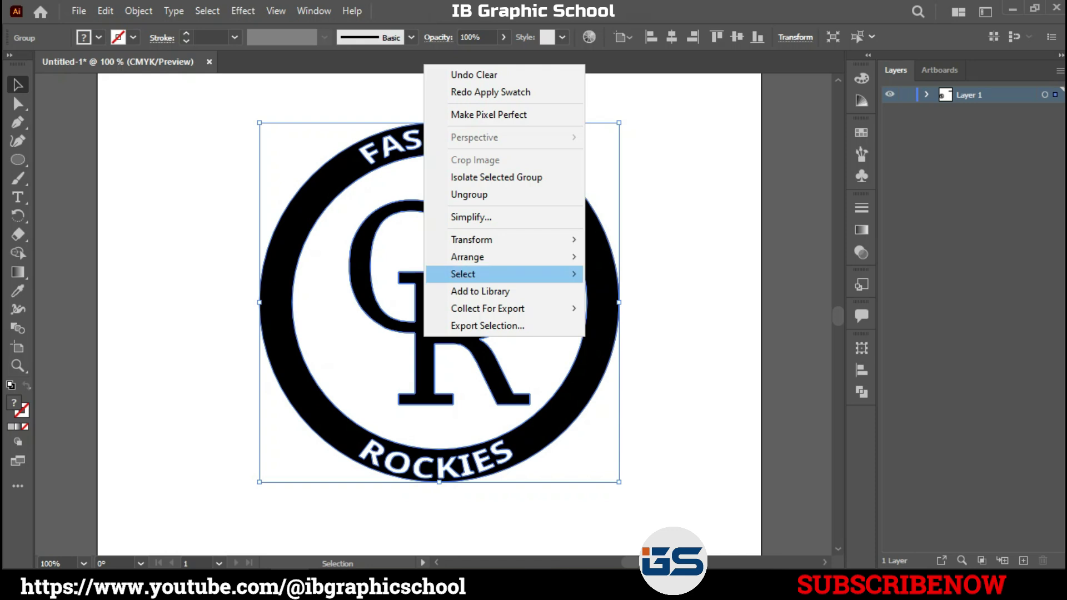
click(444, 194)
click(650, 356)
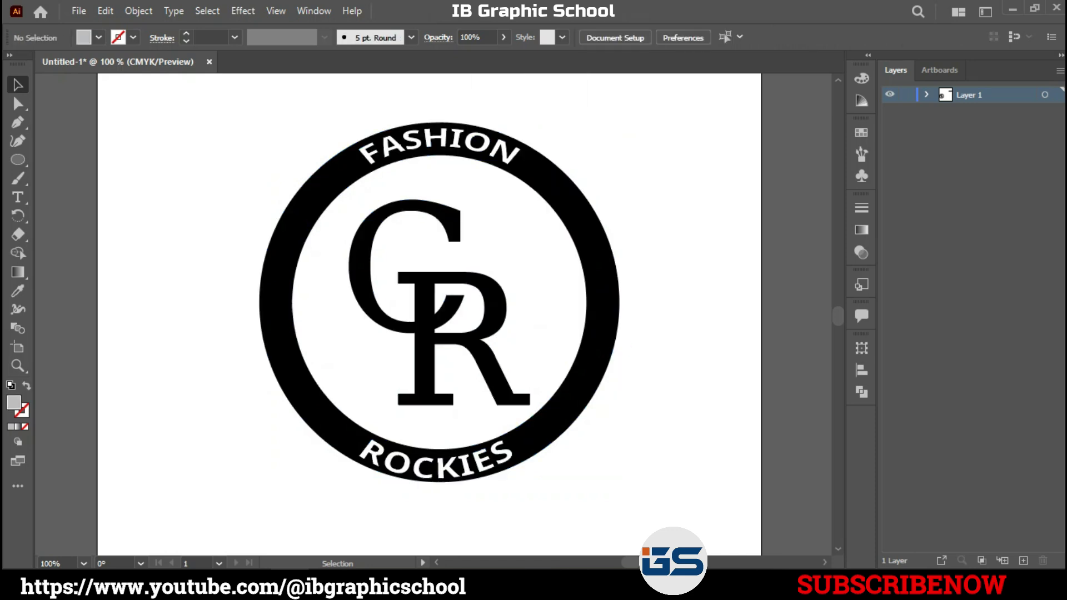
Fill the CR monogram inside the ring with a medium grey swatch and deselect it
click(451, 307)
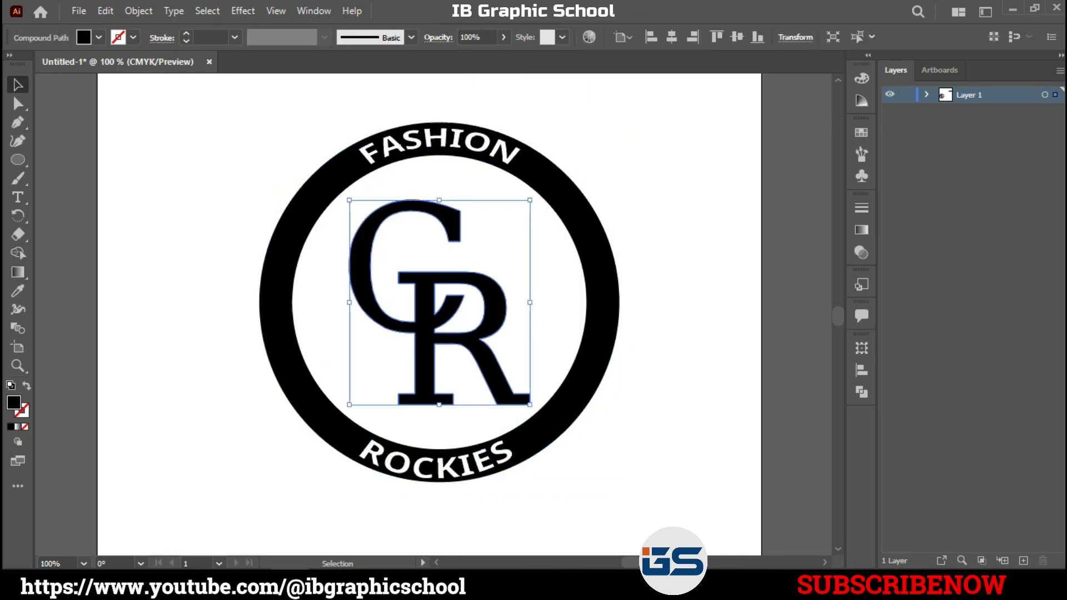
click(99, 37)
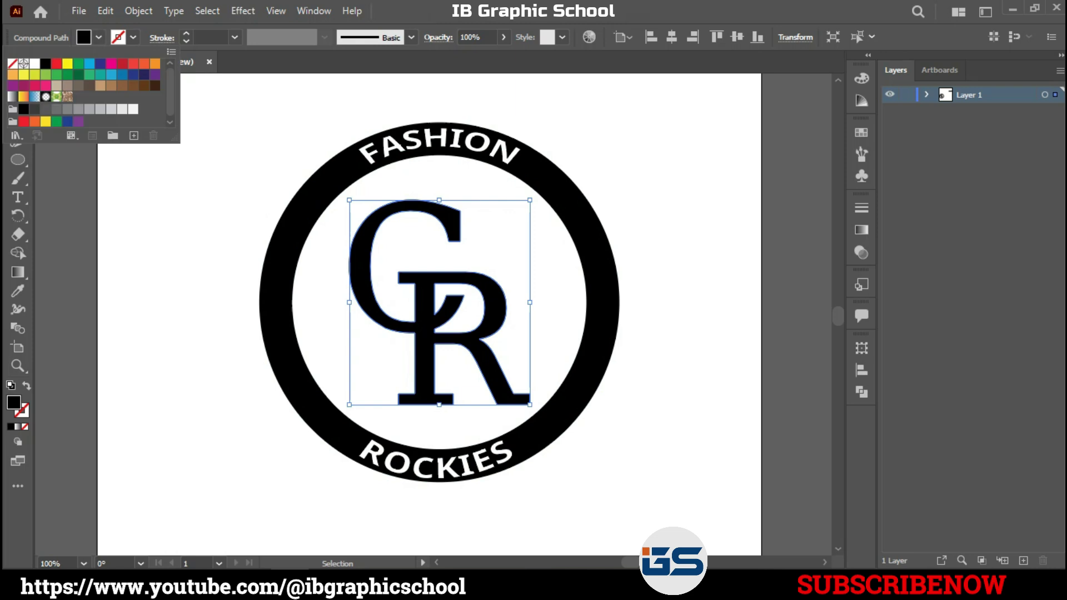
click(78, 110)
click(222, 150)
click(650, 345)
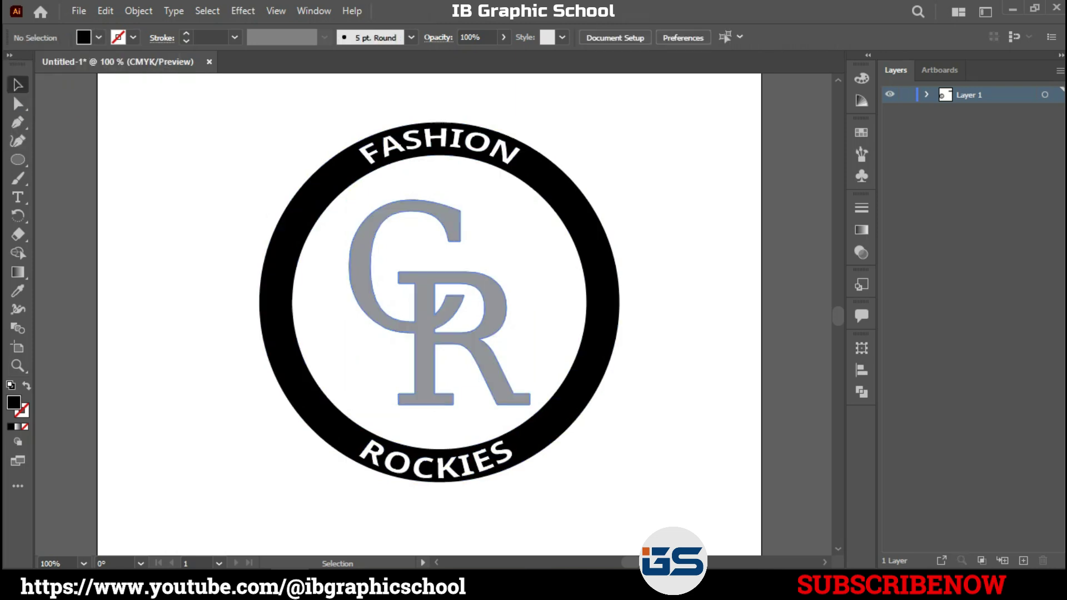